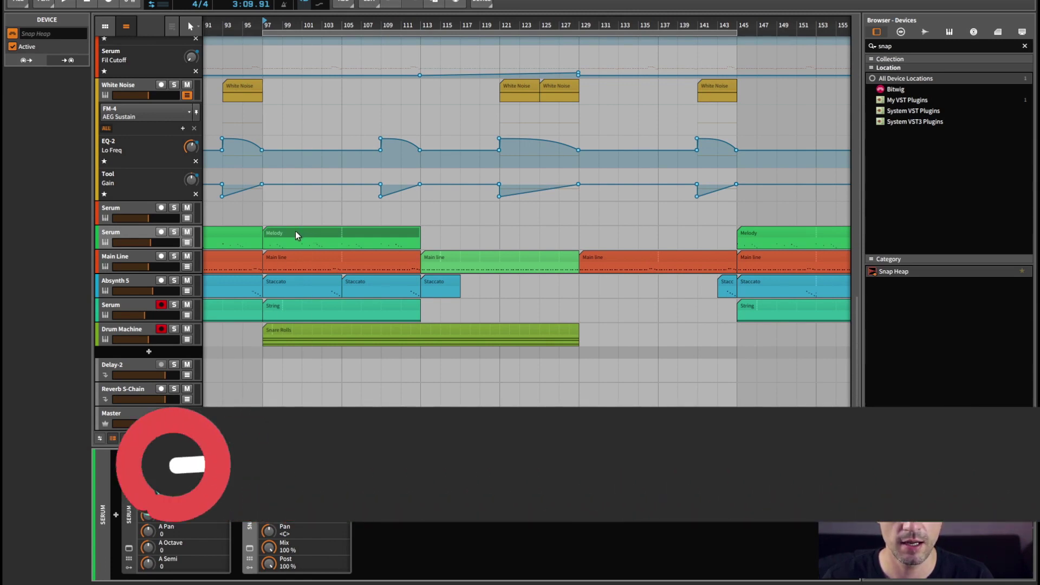
- Select the Melody clip and briefly view then close its Snap Heap window
left_click(303, 231)
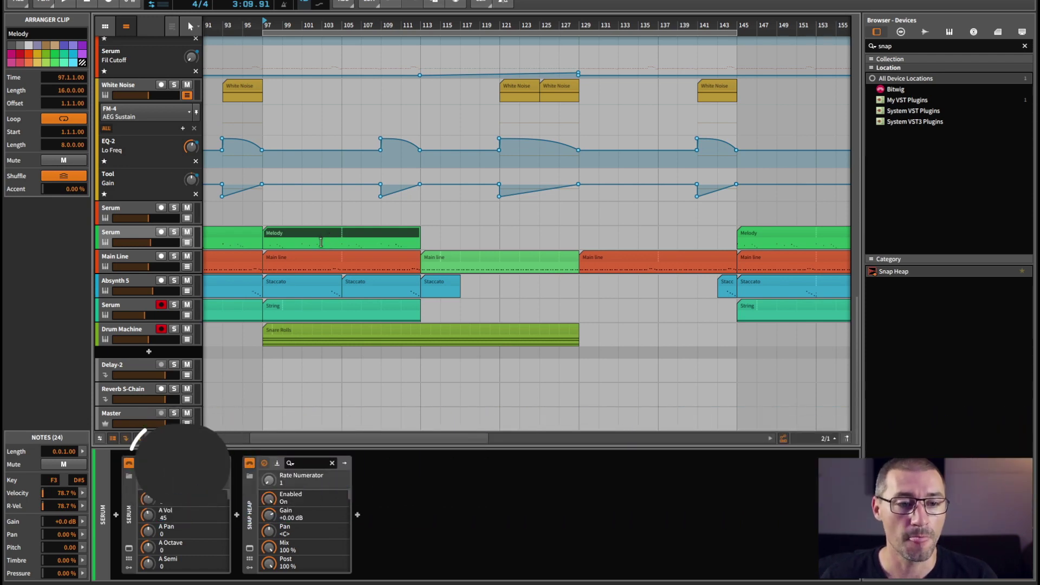
left_click(250, 549)
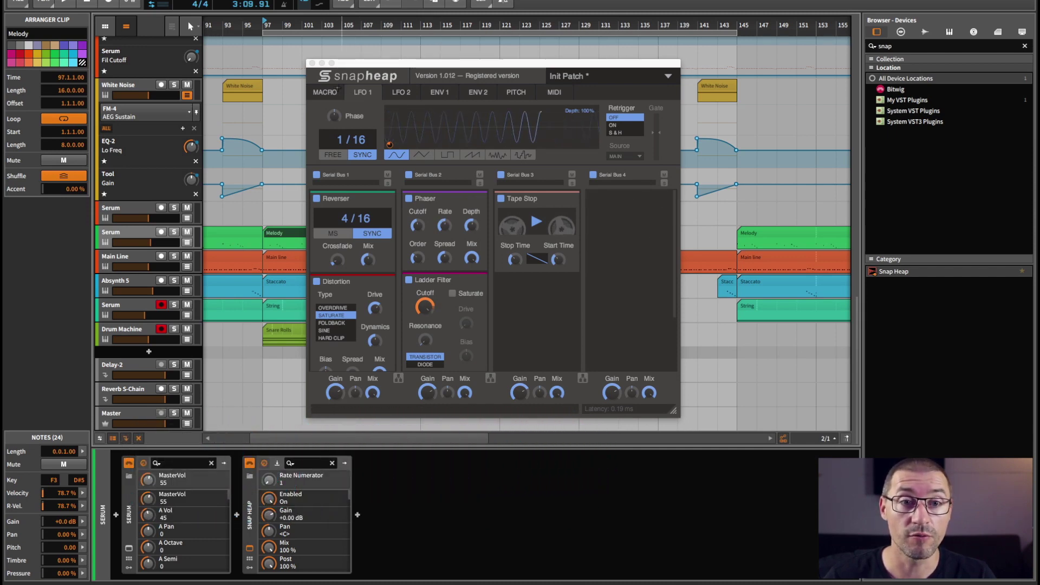
left_click(312, 64)
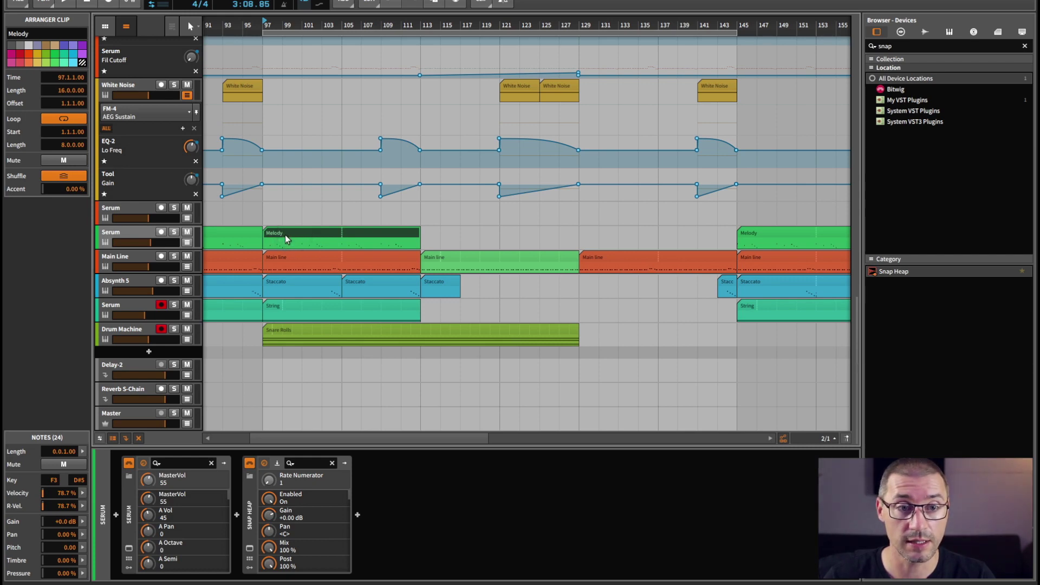
- Audition the arrangement from bar 121 and bar 129, then return to bar 97
key("space")
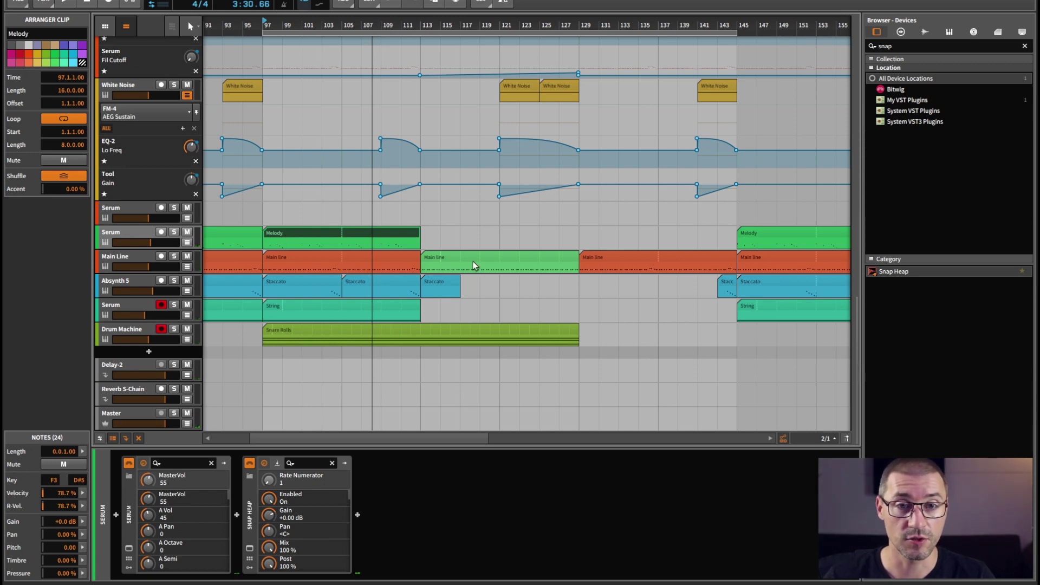
left_click(499, 237)
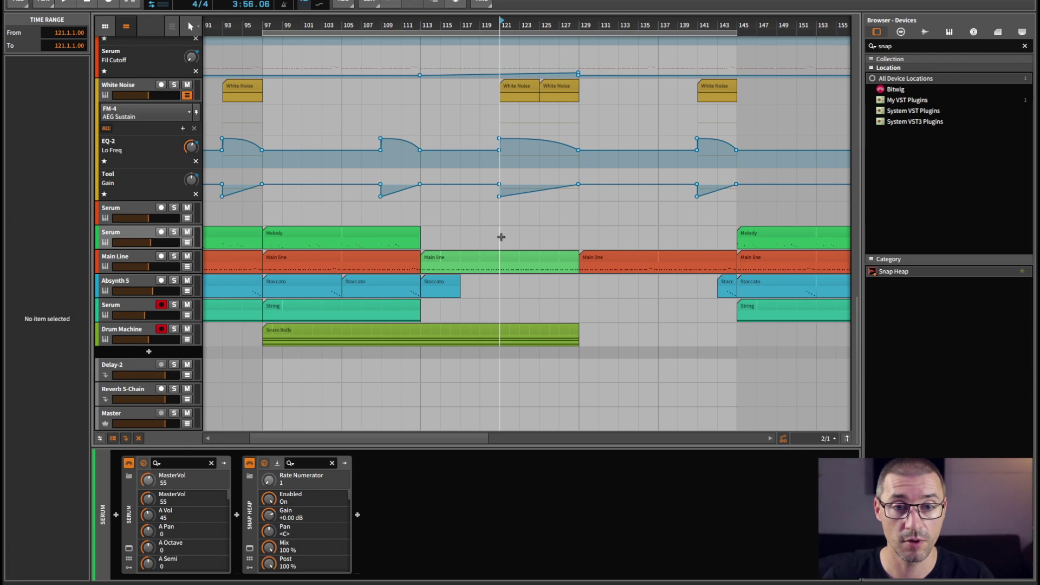
key("space")
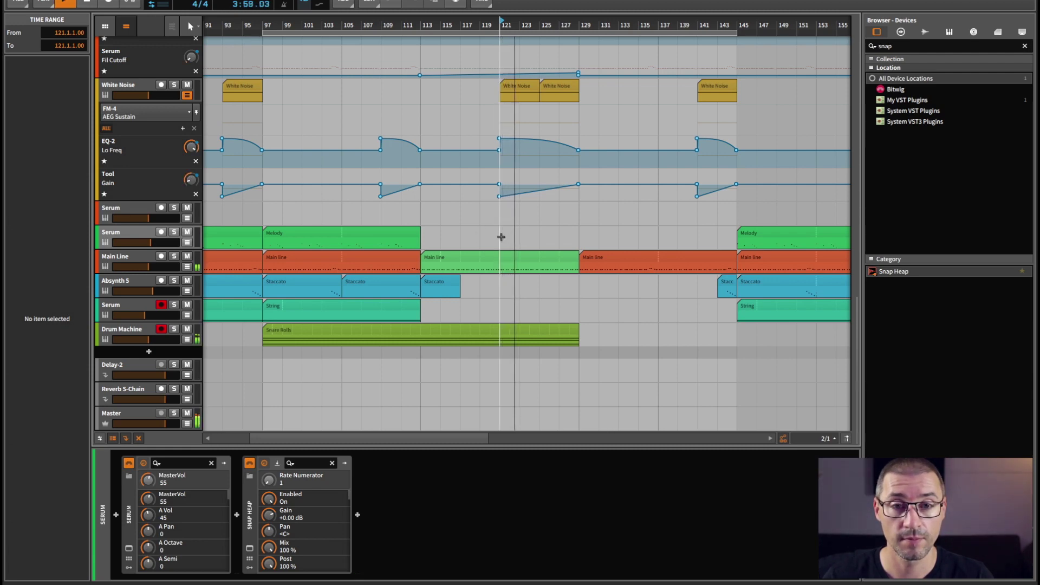
key("space")
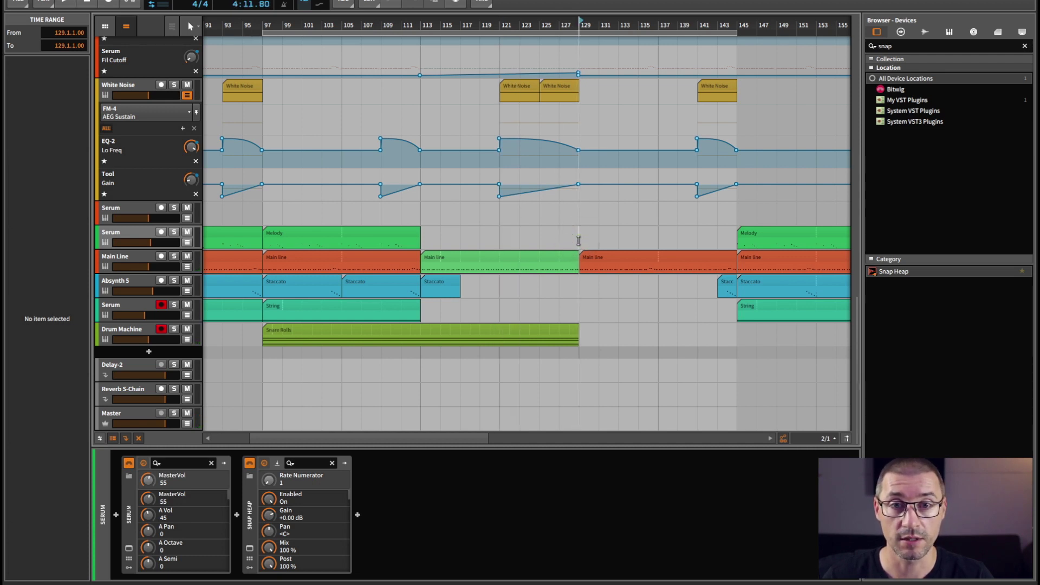
key("space")
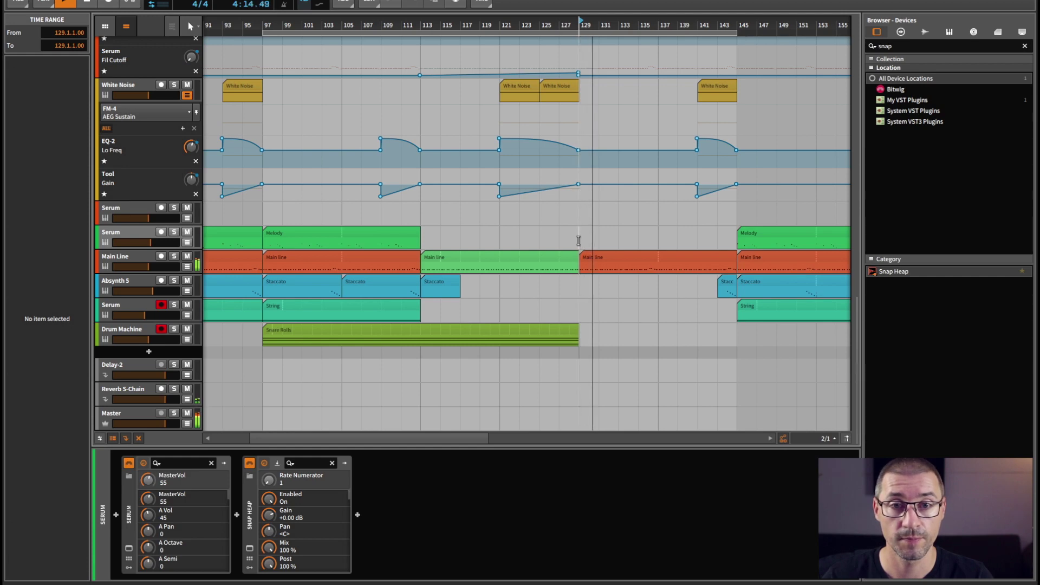
left_click(373, 235)
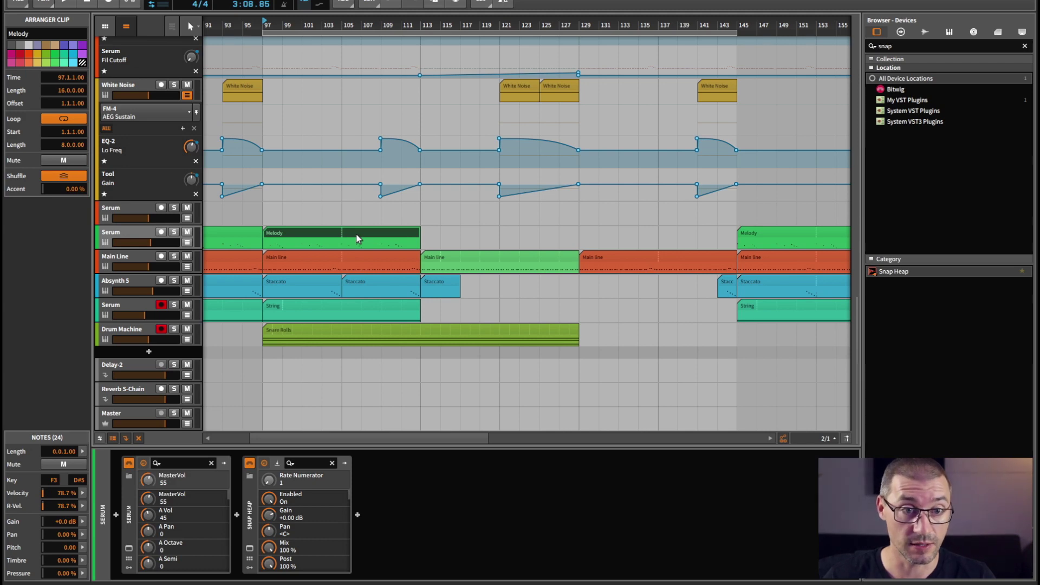
- Solo the Serum melody track and reopen its Snap Heap window
left_click(318, 233)
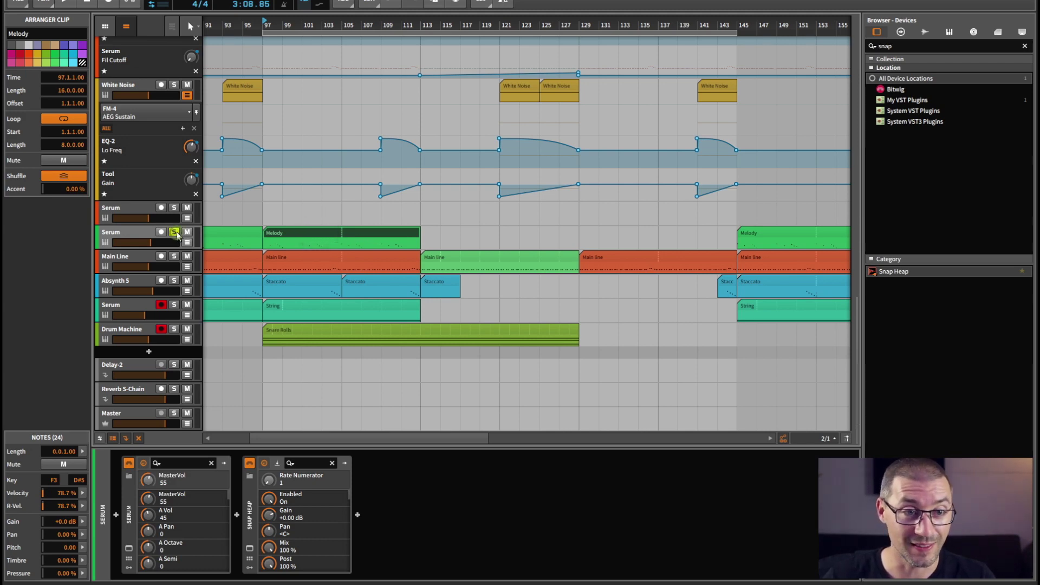
left_click(274, 233)
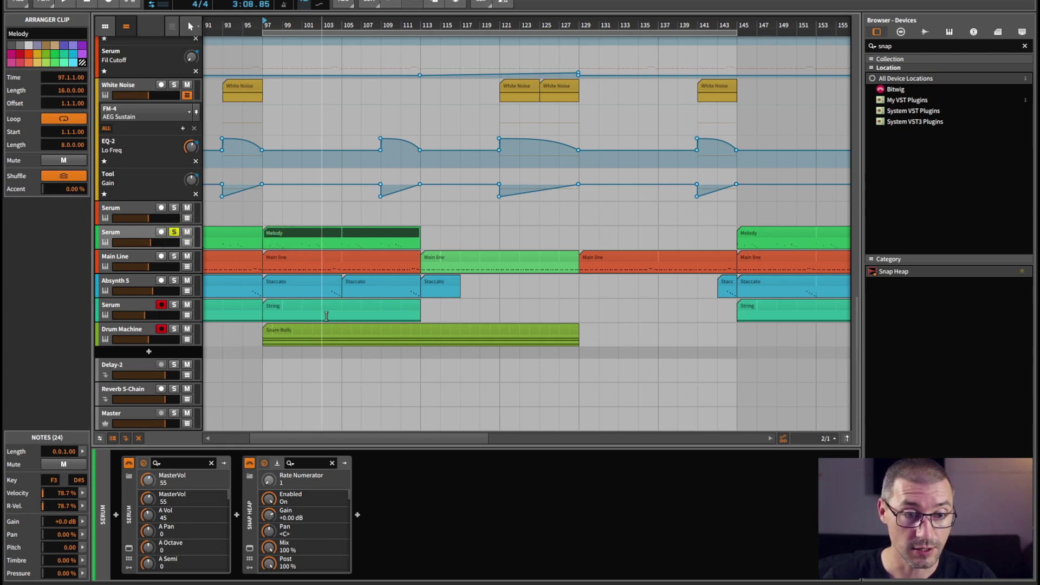
left_click(249, 550)
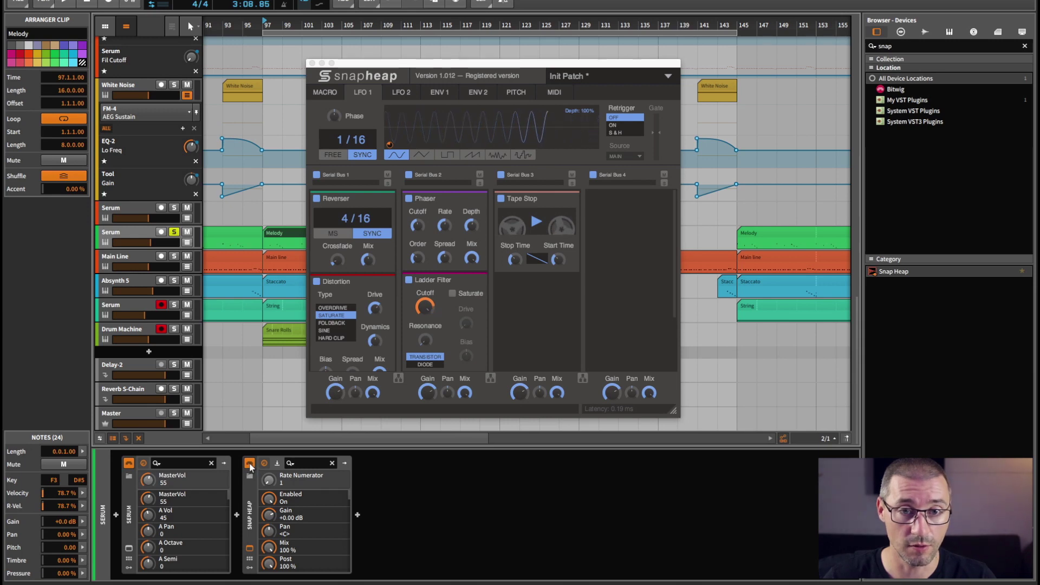
key("space")
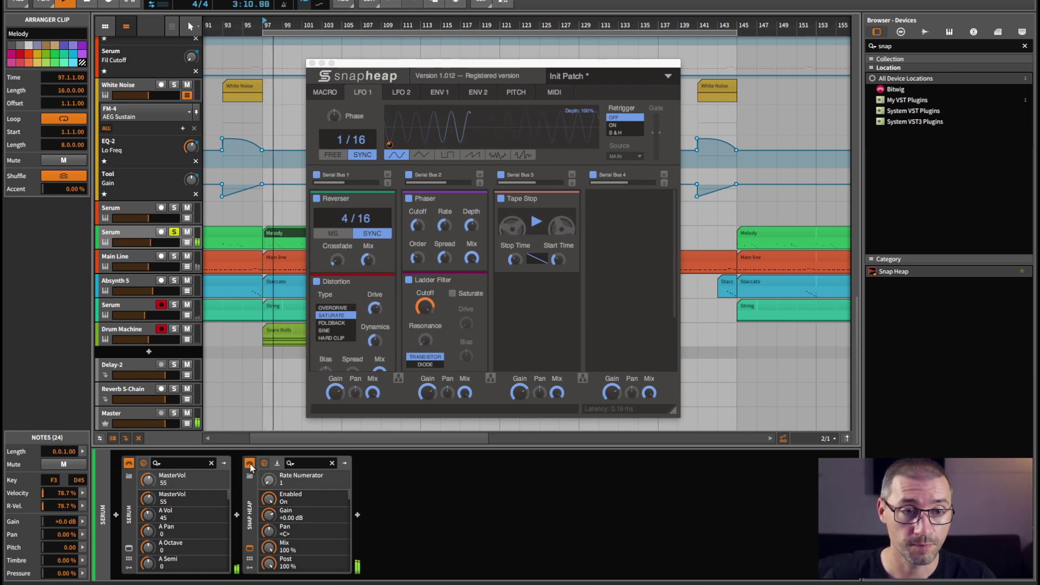
left_click(249, 463)
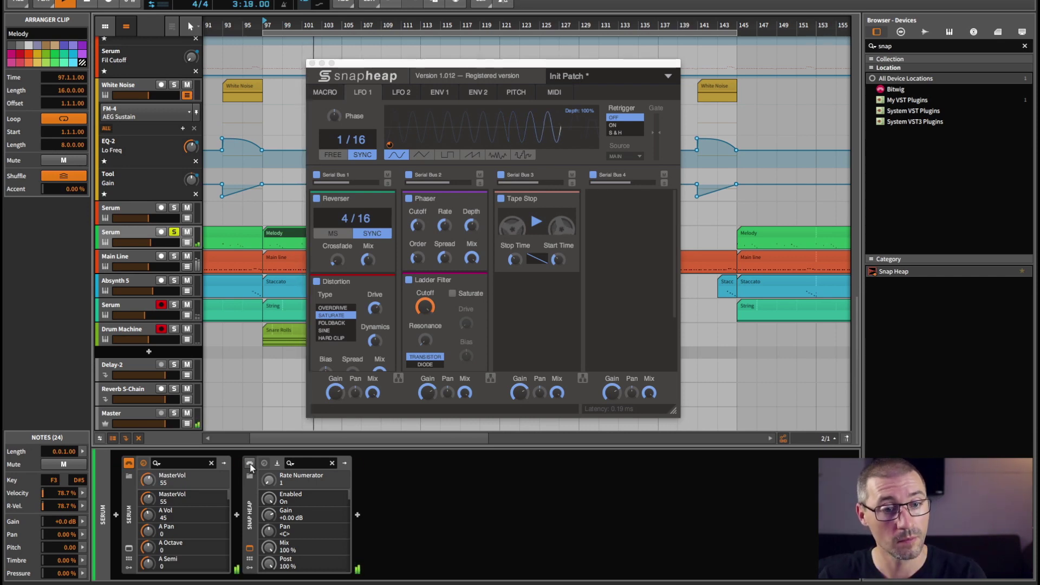
left_click(249, 464)
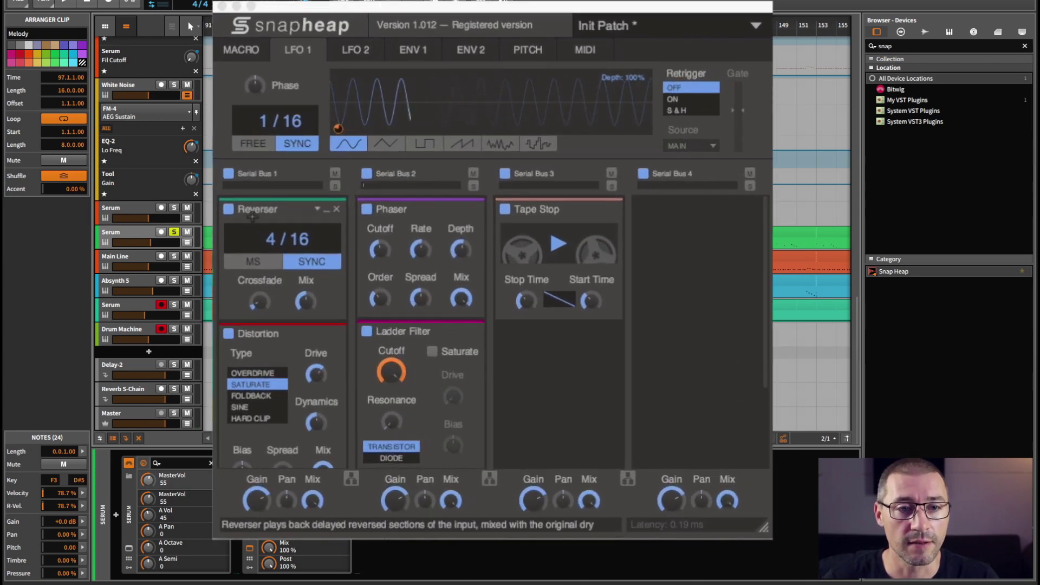
- Switch off the Distortion snapin, leaving Ladder Filter and Tape Stop on
left_click(273, 213)
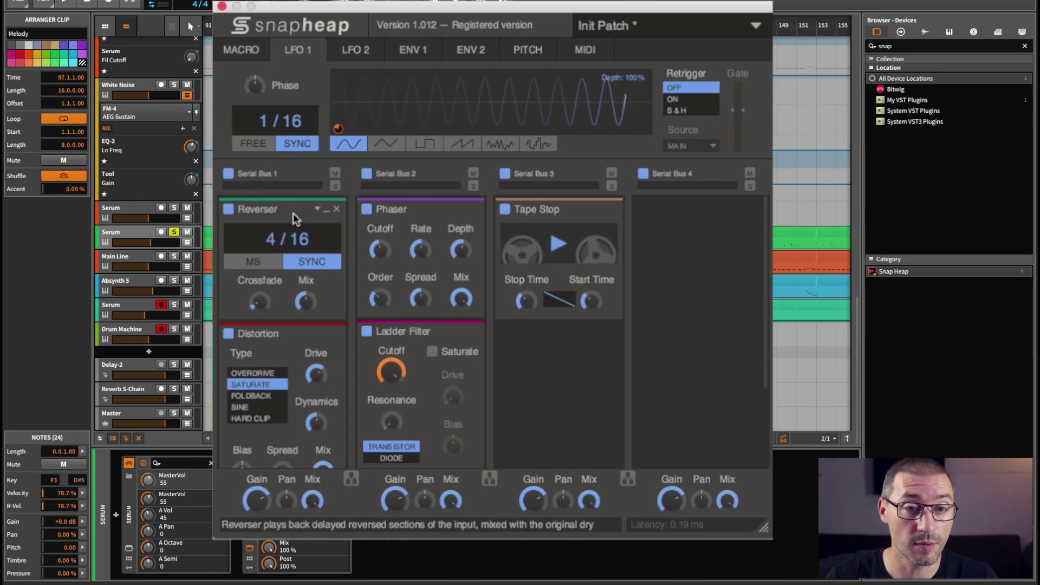
left_click(228, 333)
left_click(367, 332)
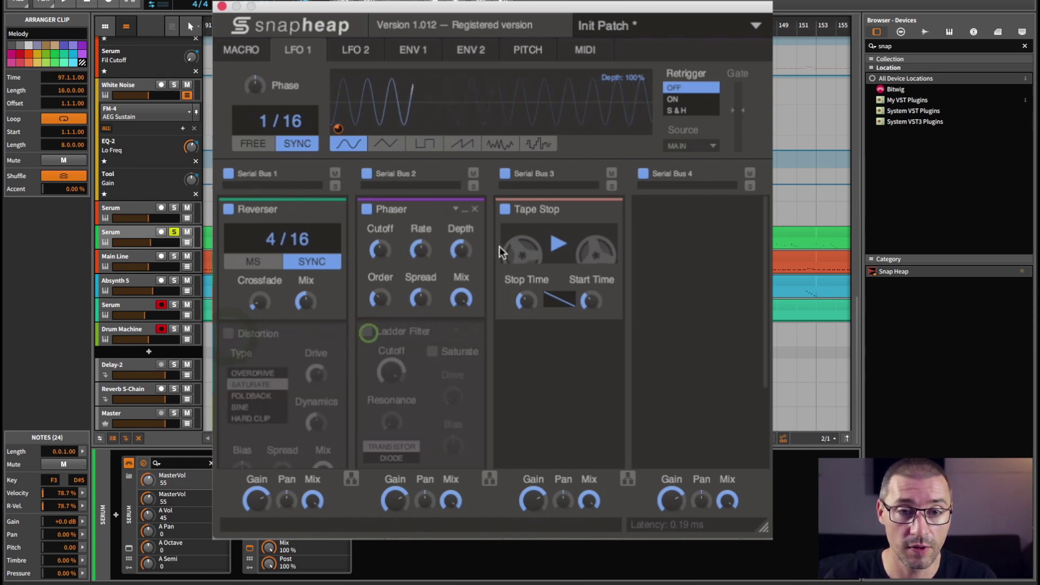
left_click(504, 209)
scroll(416, 333, "down", 3)
scroll(416, 333, "up", 3)
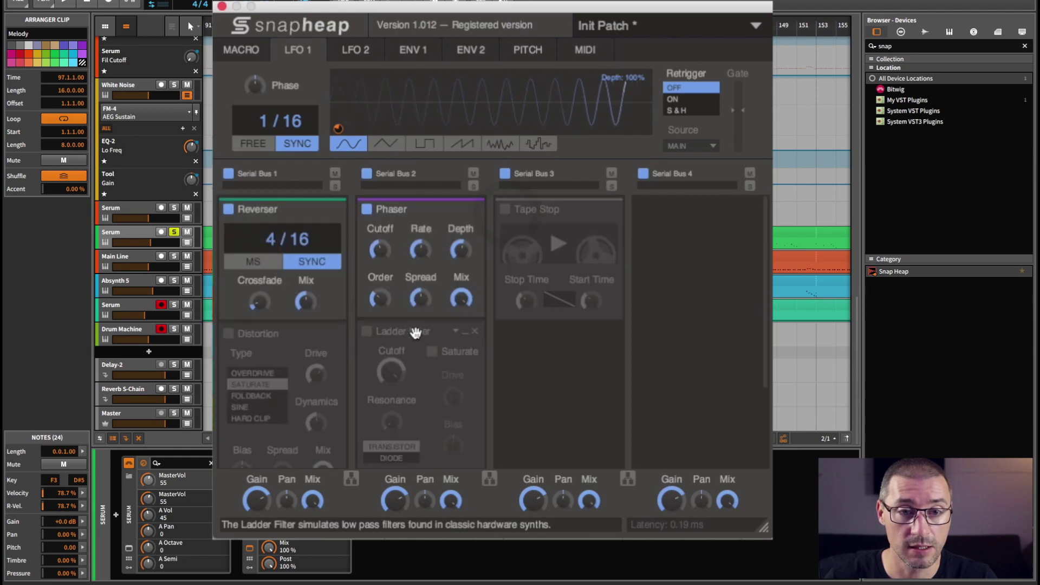
left_click(366, 332)
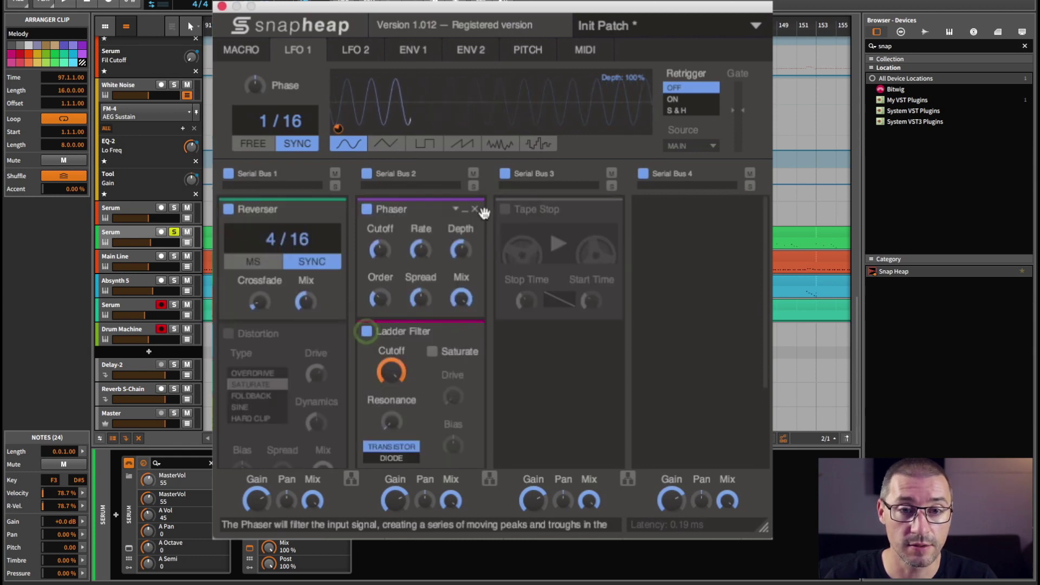
left_click(505, 209)
- Disable Serial Bus 3 and Serial Bus 2 and play the Reverser alone
left_click(505, 175)
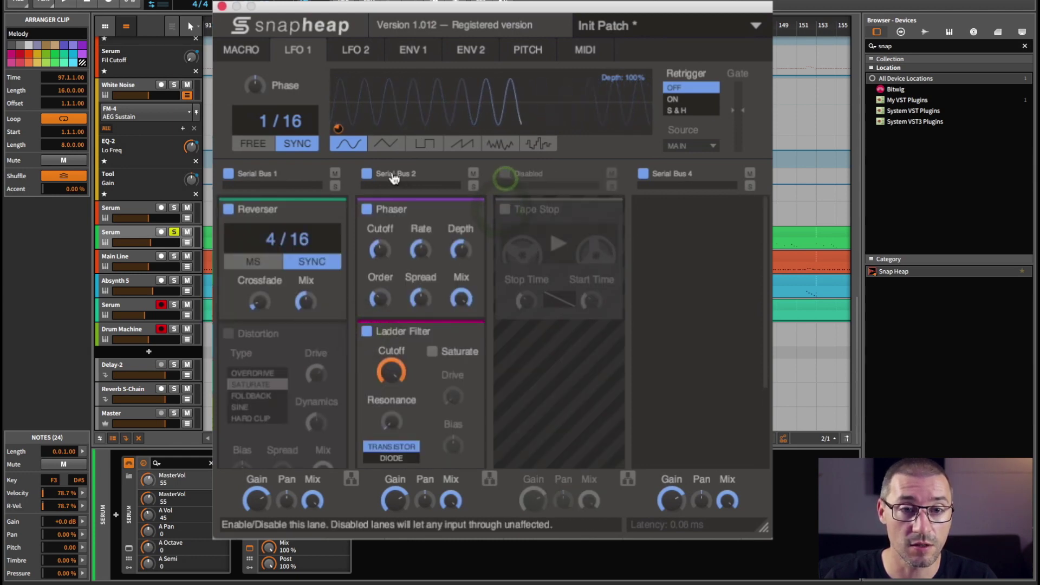
left_click(367, 173)
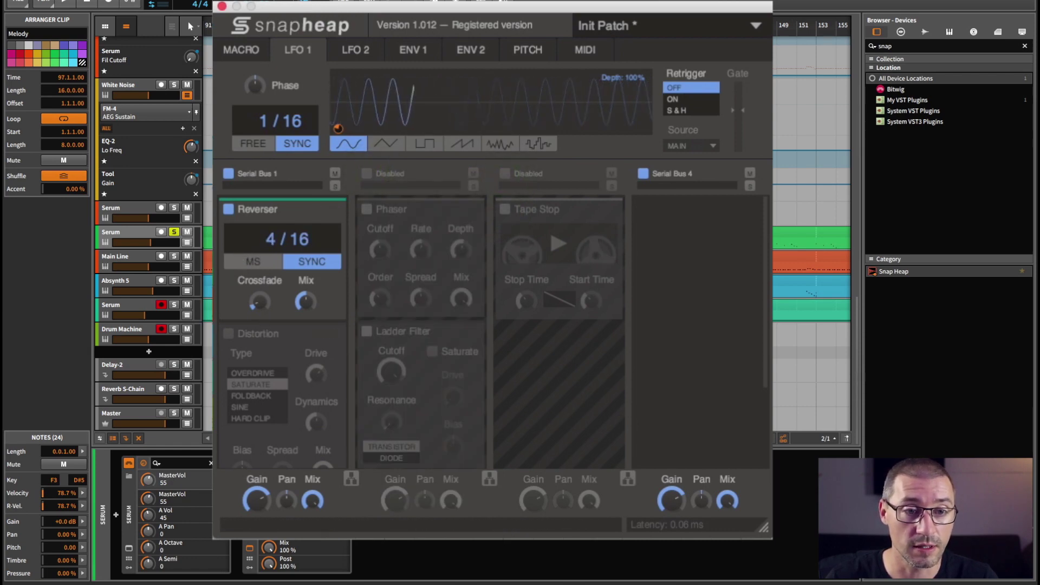
key("space")
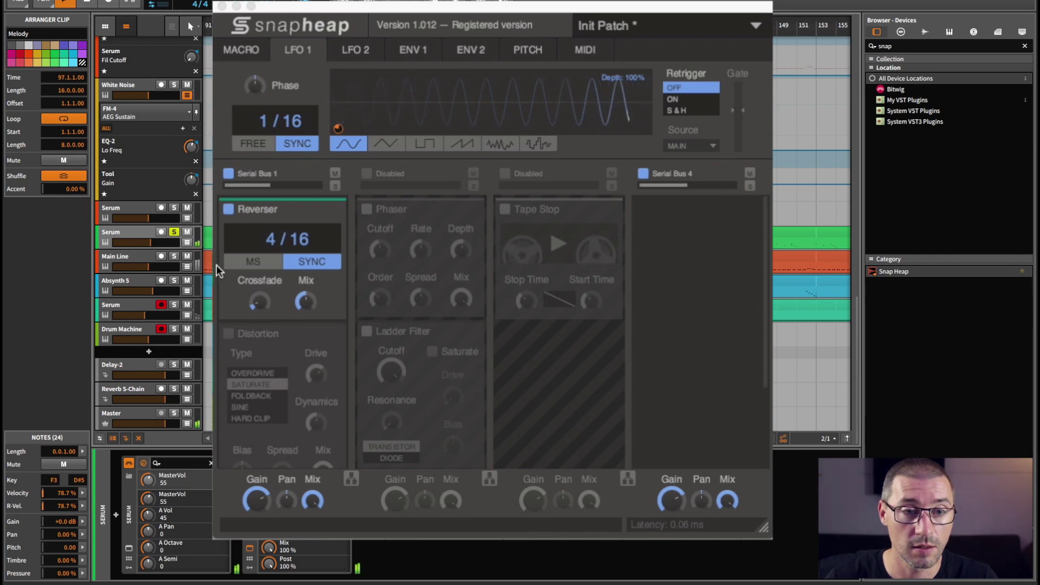
- Compare the Reverser off and on at 4/16, then re-enable the Saturate Distortion snapin
left_click(228, 211)
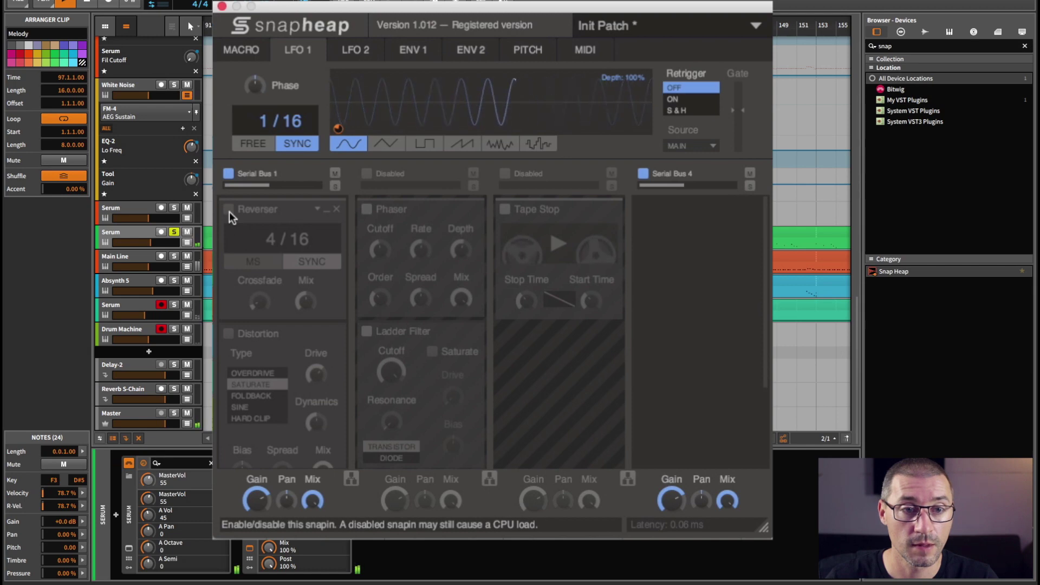
left_click(229, 211)
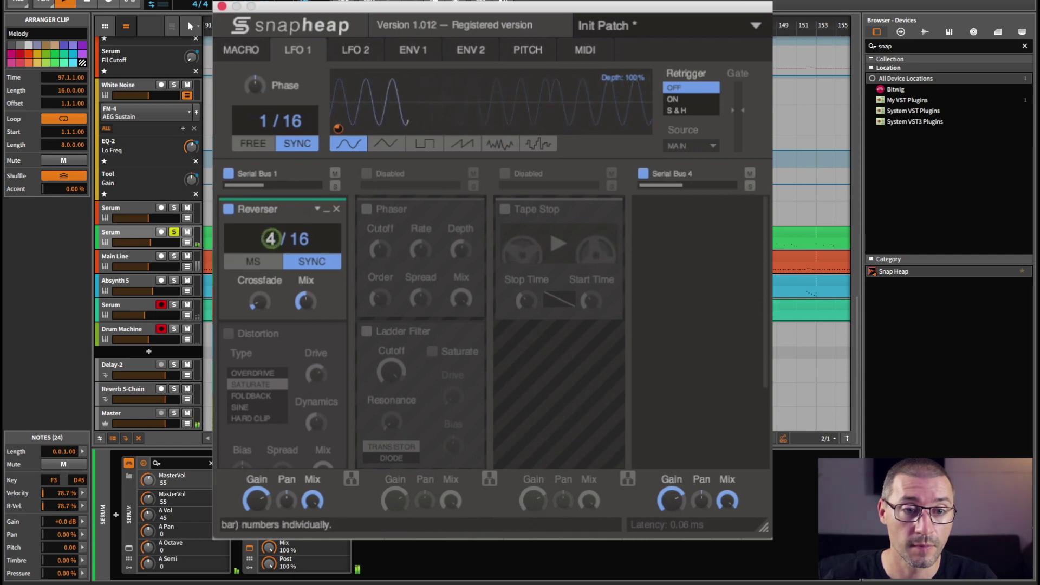
scroll(272, 238, "down", 1)
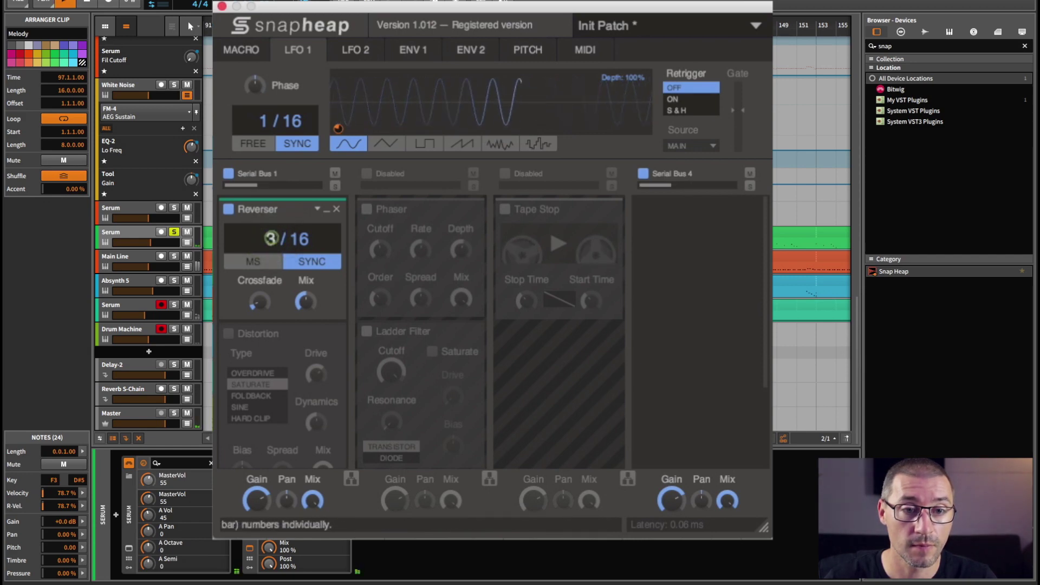
scroll(272, 239, "down", 1)
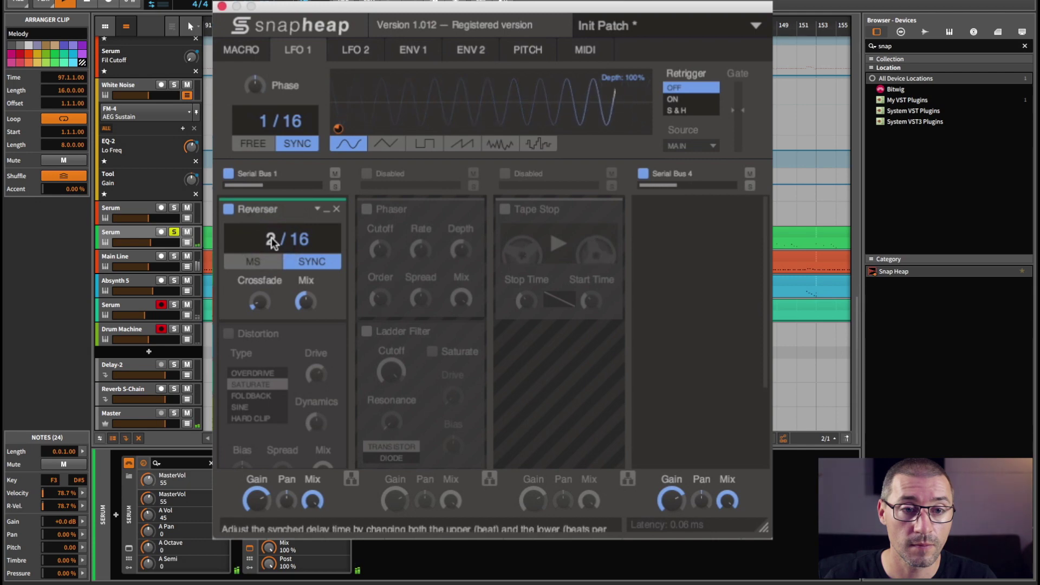
scroll(272, 239, "up", 2)
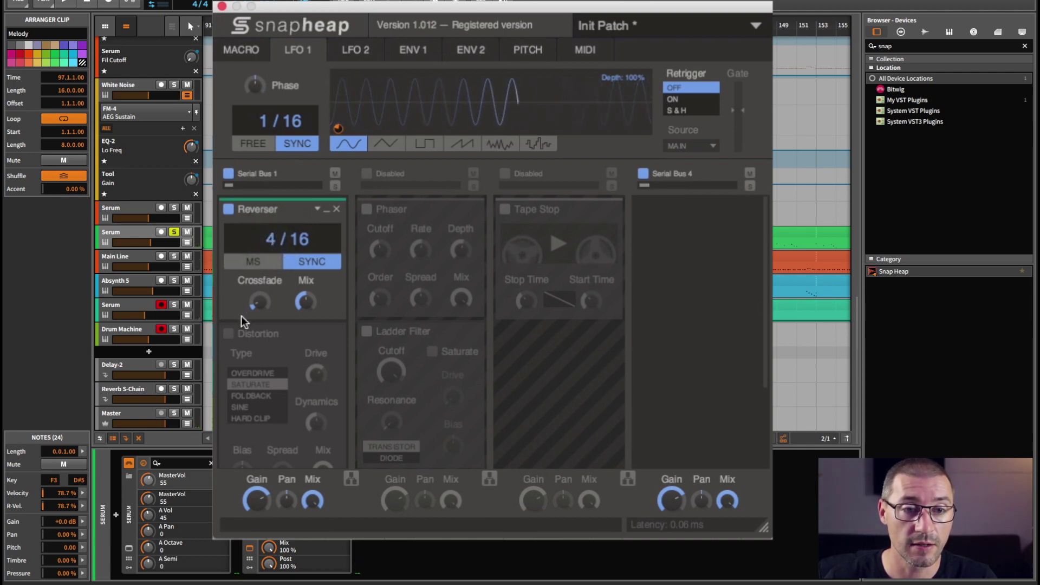
left_click(229, 334)
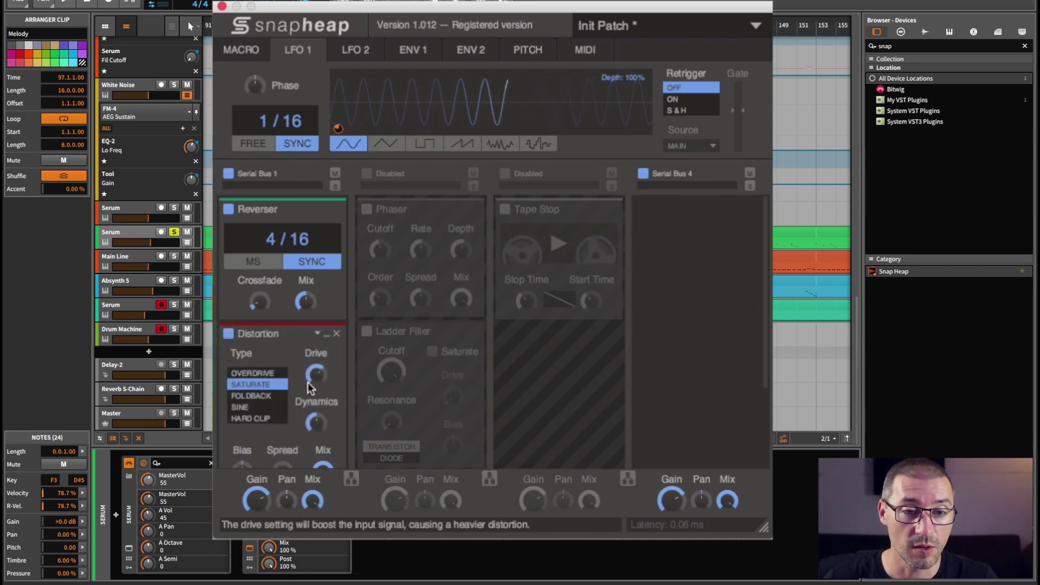
scroll(307, 388, "down", 3)
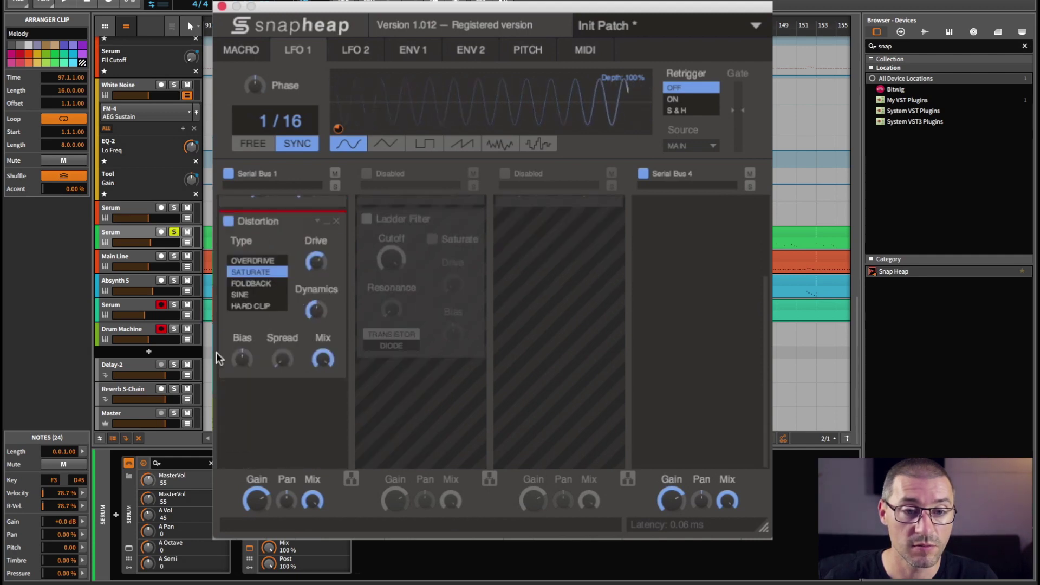
scroll(296, 348, "up", 3)
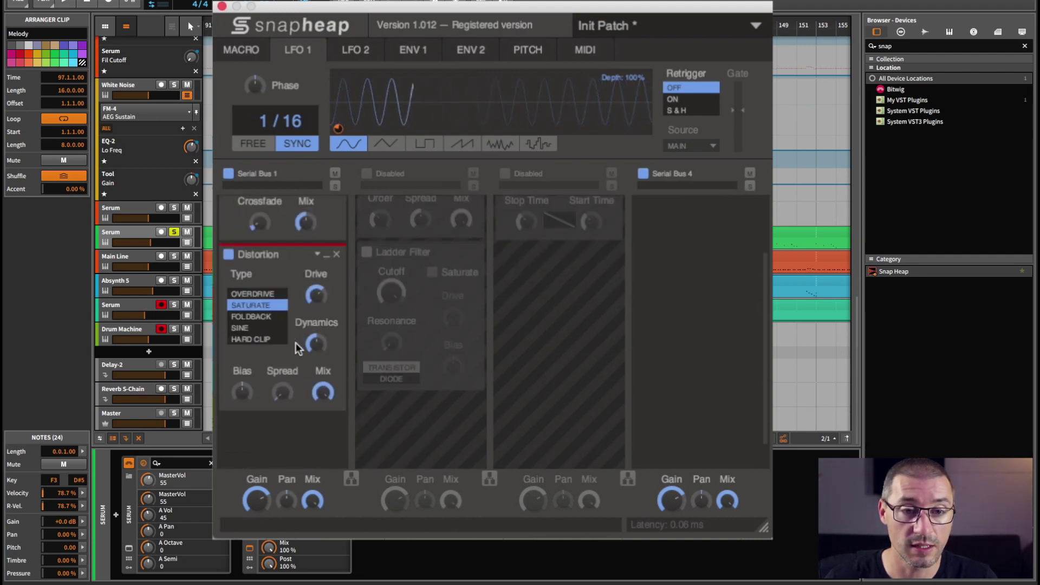
scroll(295, 343, "down", 1)
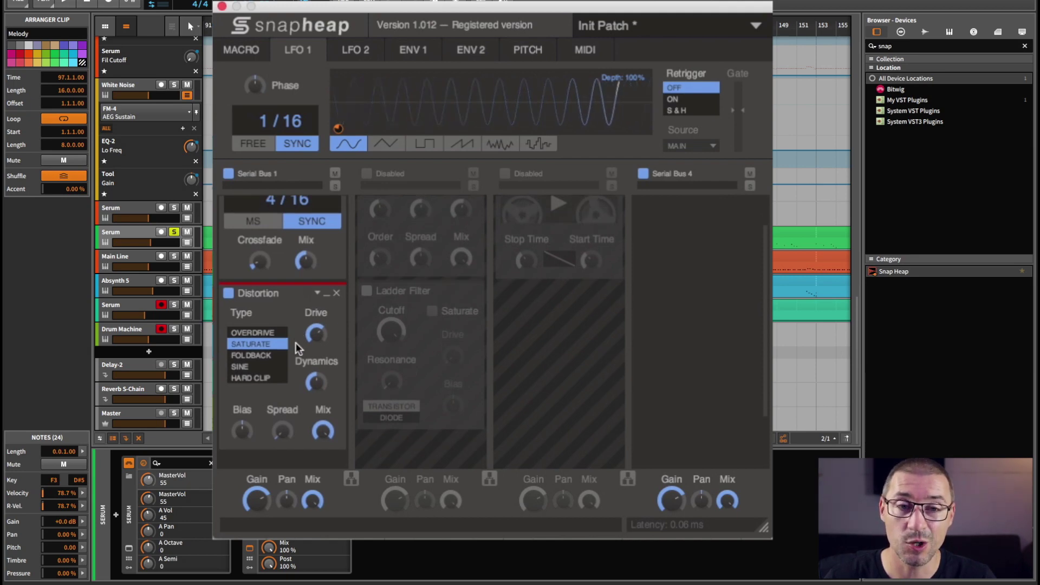
key("space")
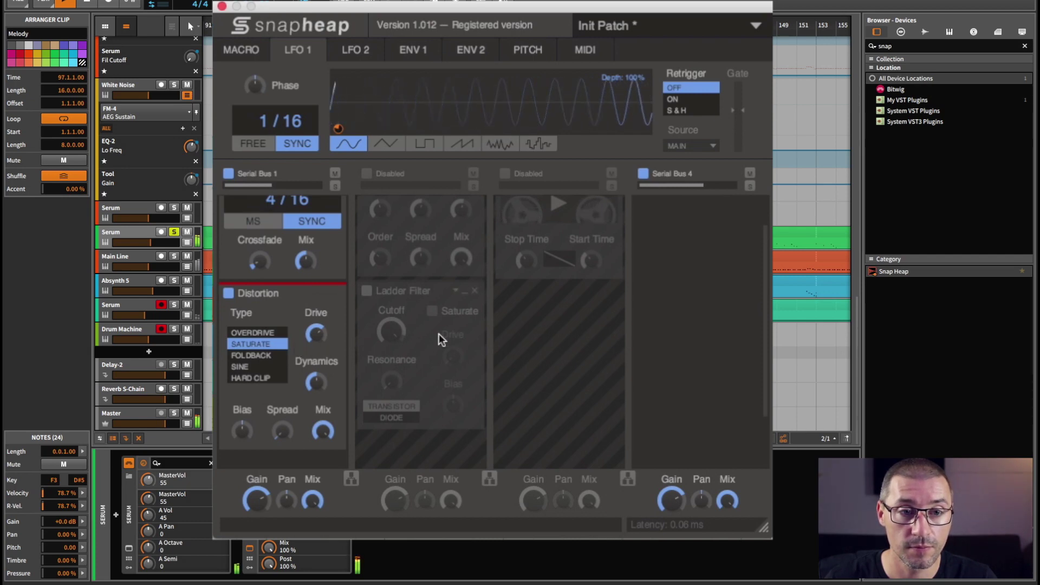
scroll(439, 338, "up", 2)
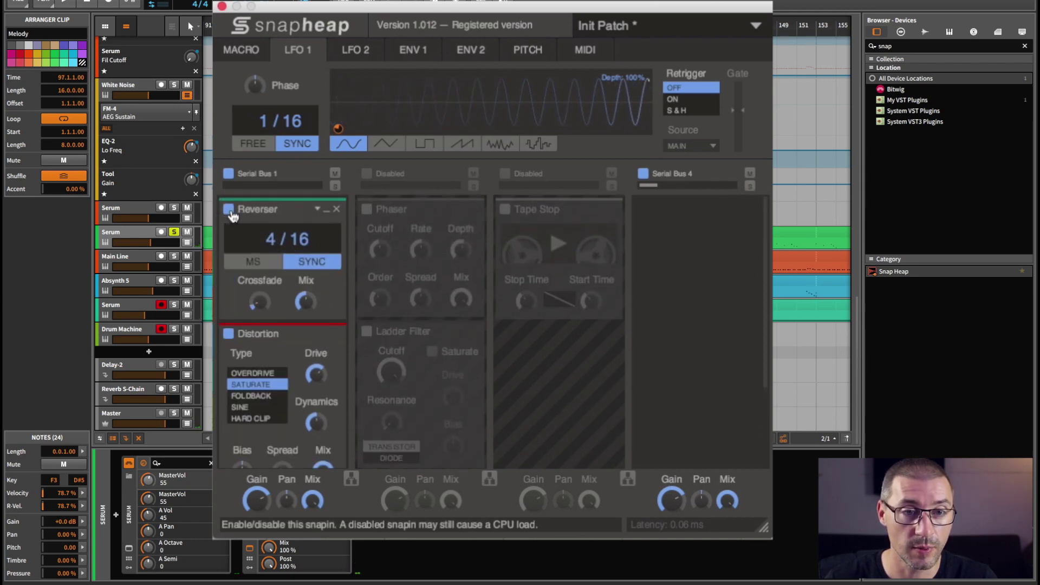
left_click(228, 210)
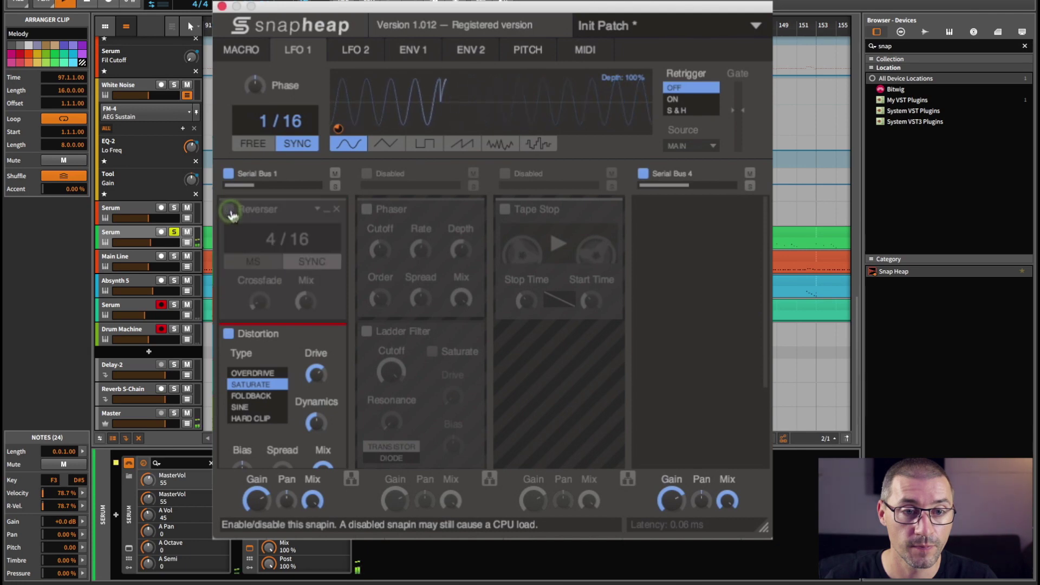
key("space")
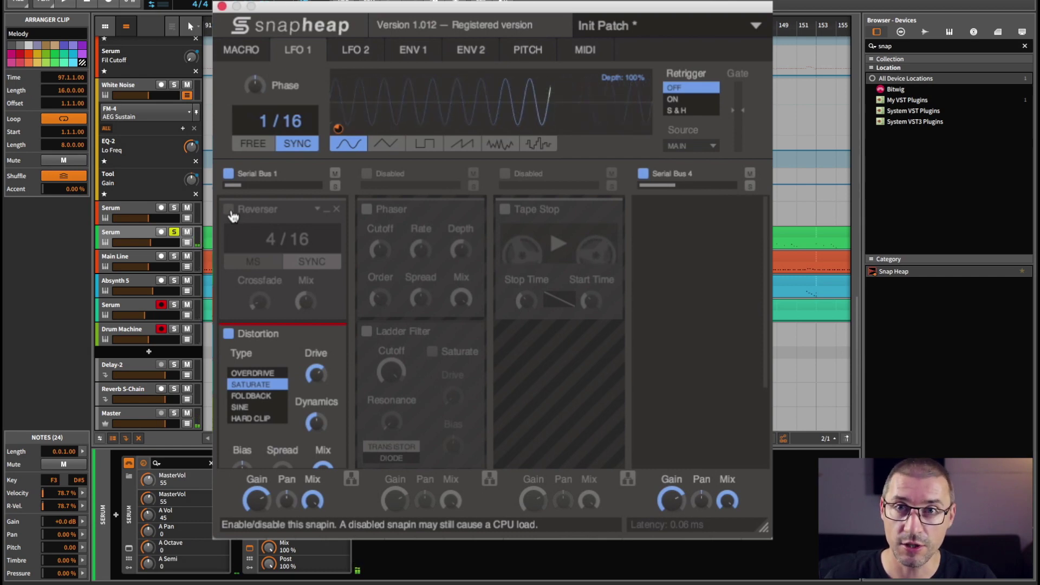
left_click(231, 212)
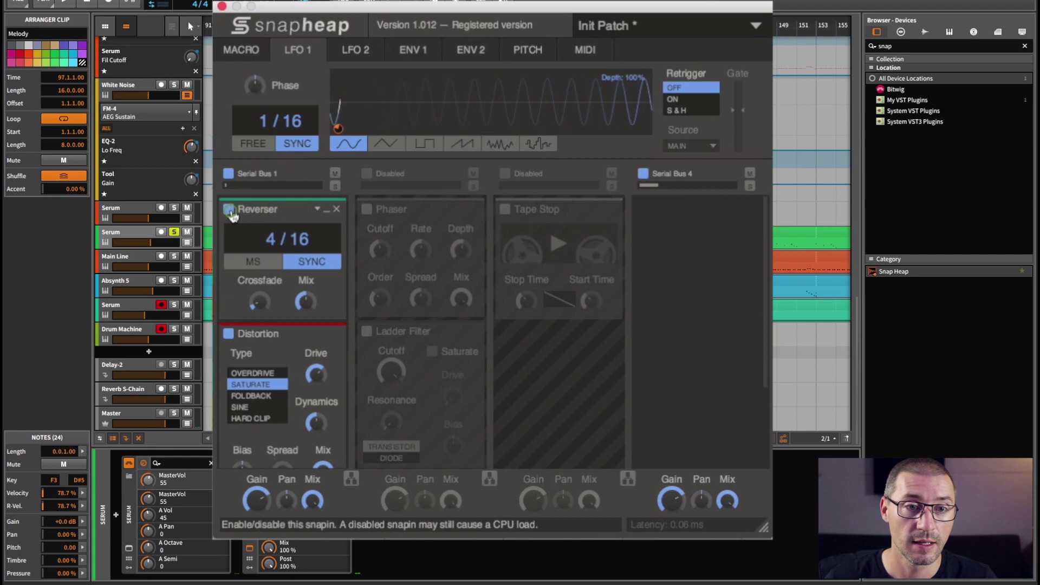
- Enable the Phaser and the second lane, then play to hear Phaser with Ladder Filter
left_click(368, 211)
left_click(368, 174)
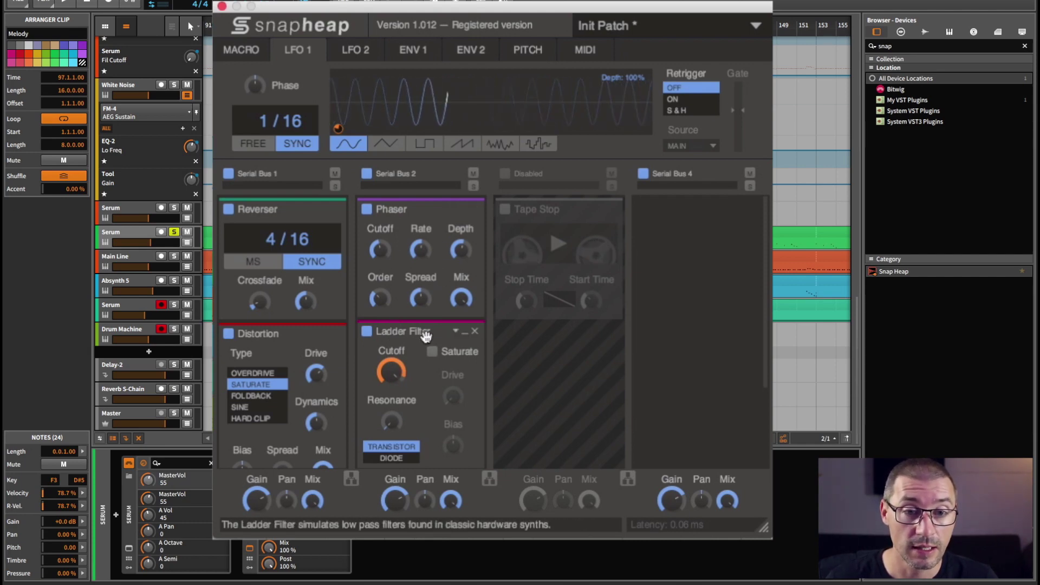
scroll(415, 385, "down", 3)
scroll(416, 388, "up", 1)
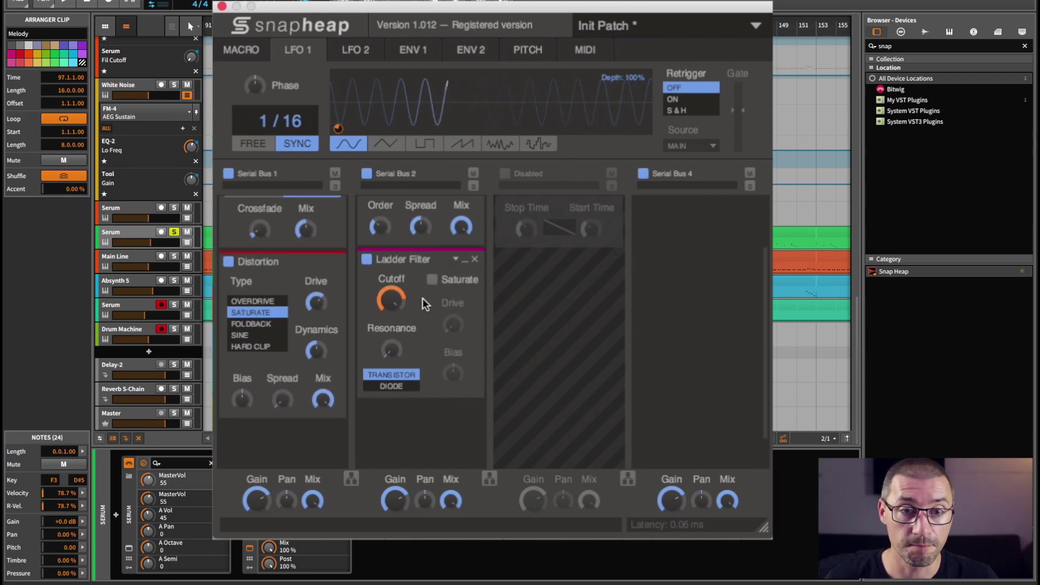
mouse_move(400, 302)
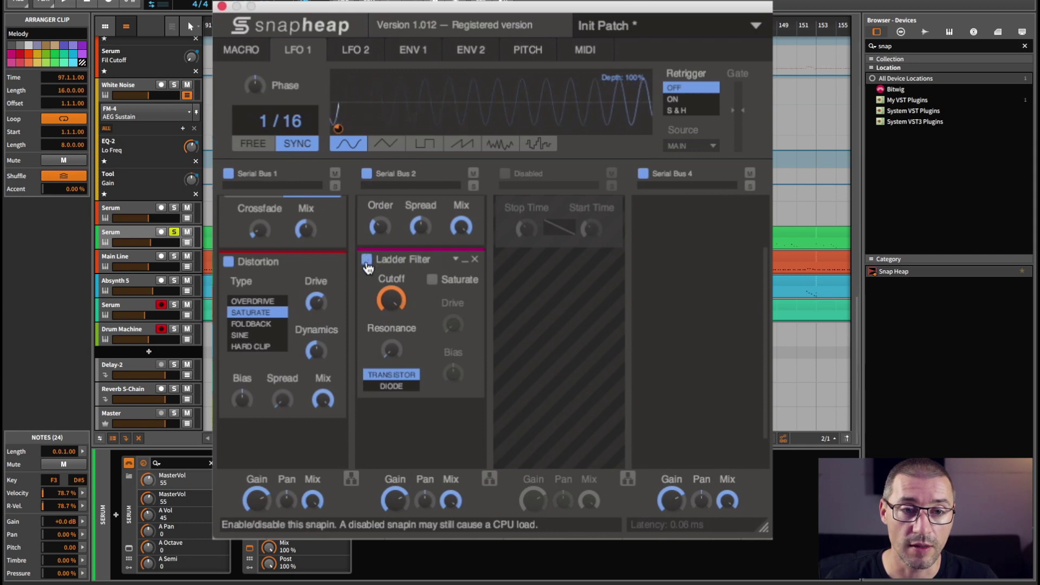
key("space")
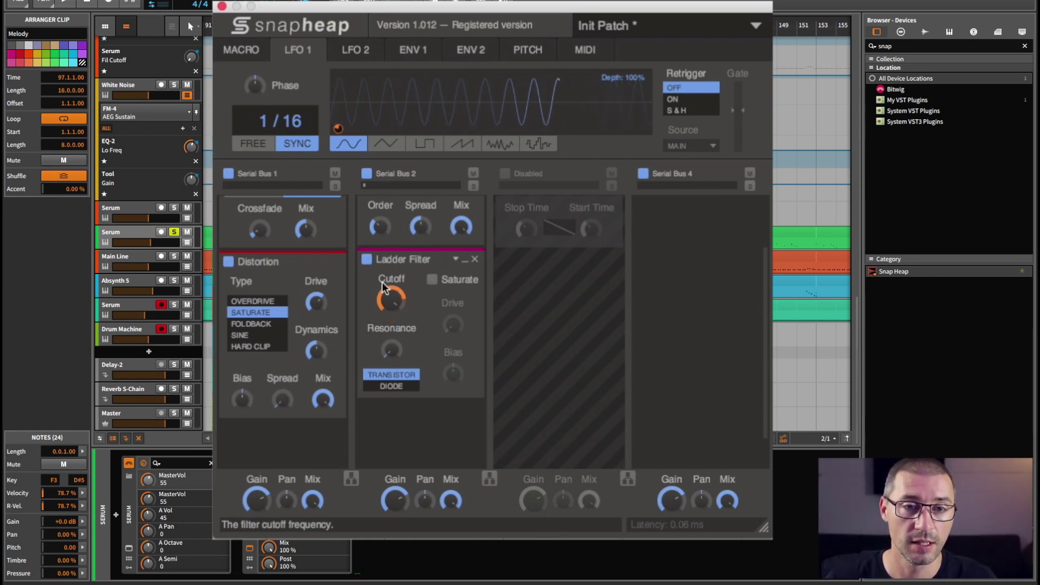
- Compare the Ladder Filter bypassed and on, then set LFO 1 cutoff modulation to -66%
scroll(380, 271, "down", 2)
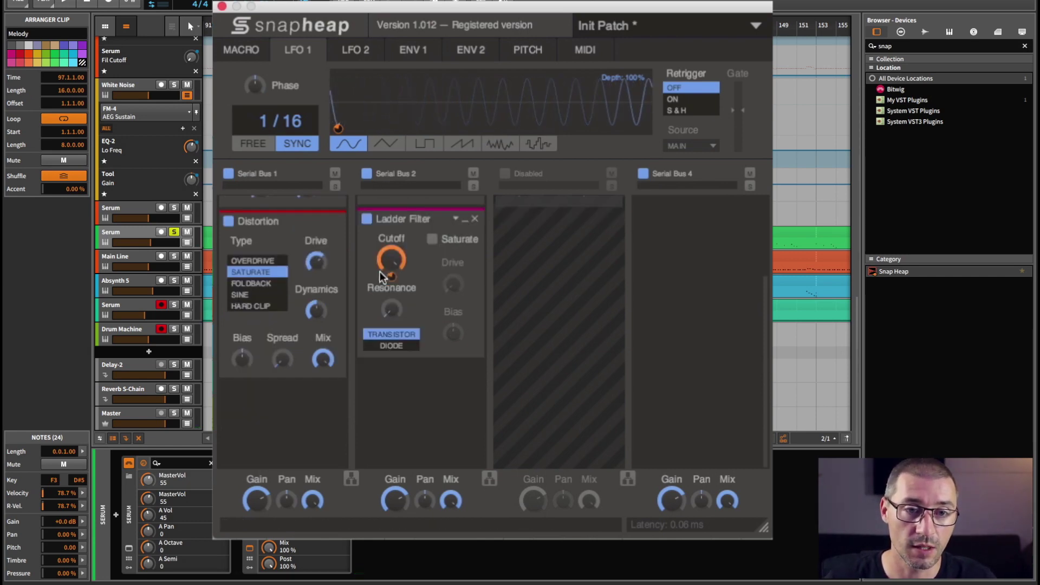
scroll(381, 277, "up", 5)
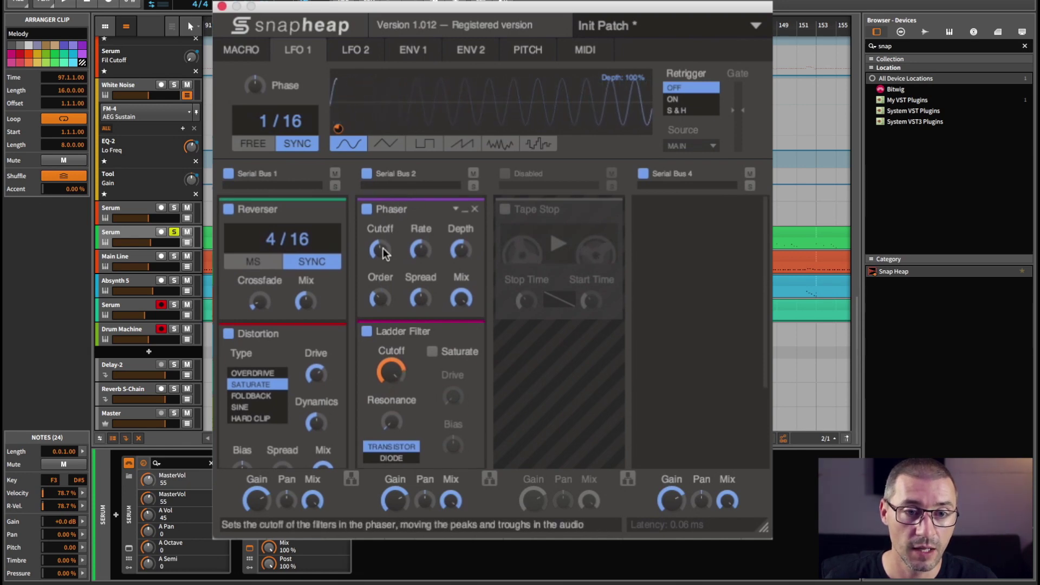
left_click(367, 332)
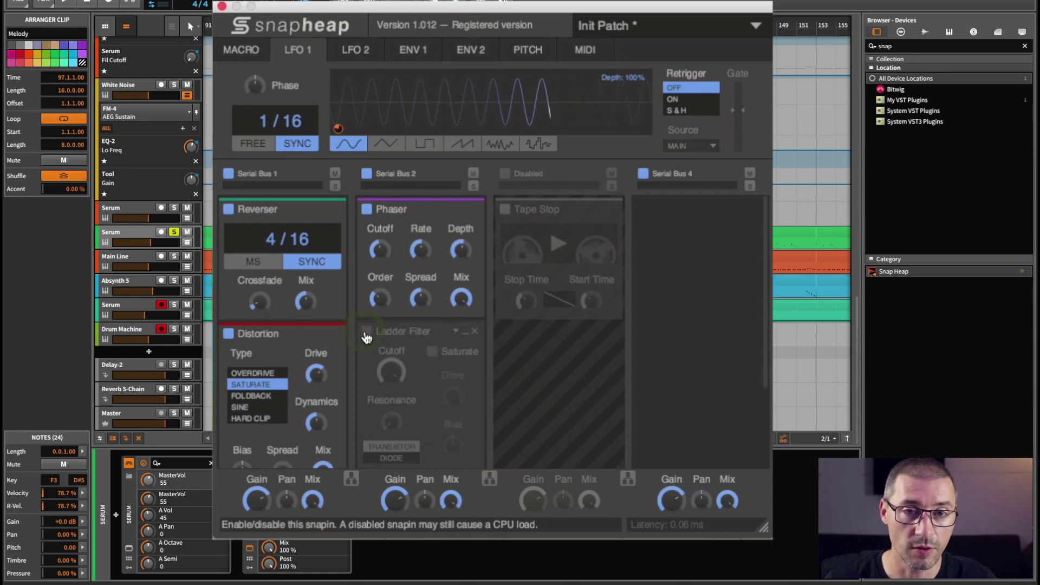
key("space")
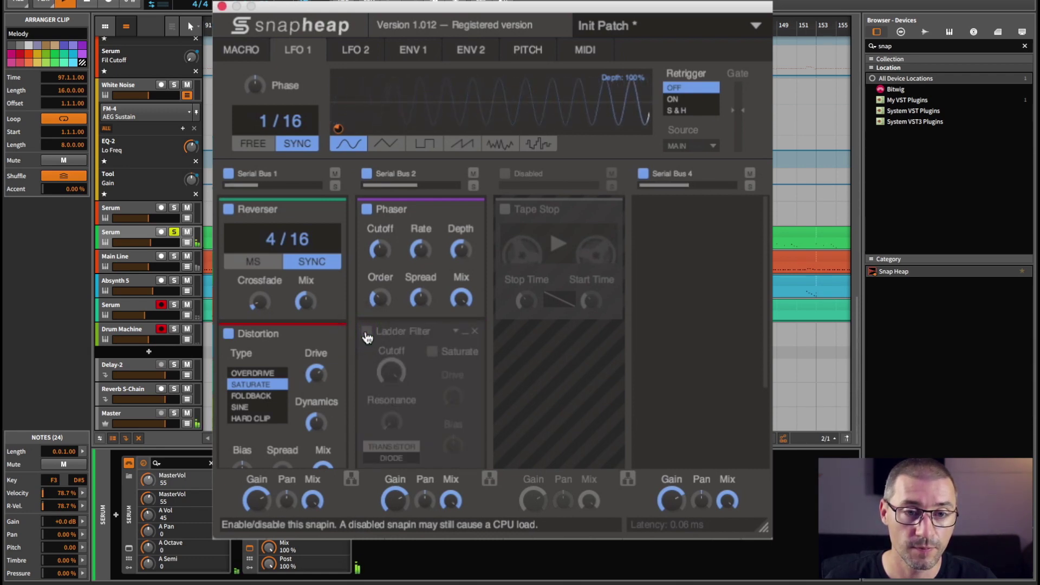
left_click(367, 332)
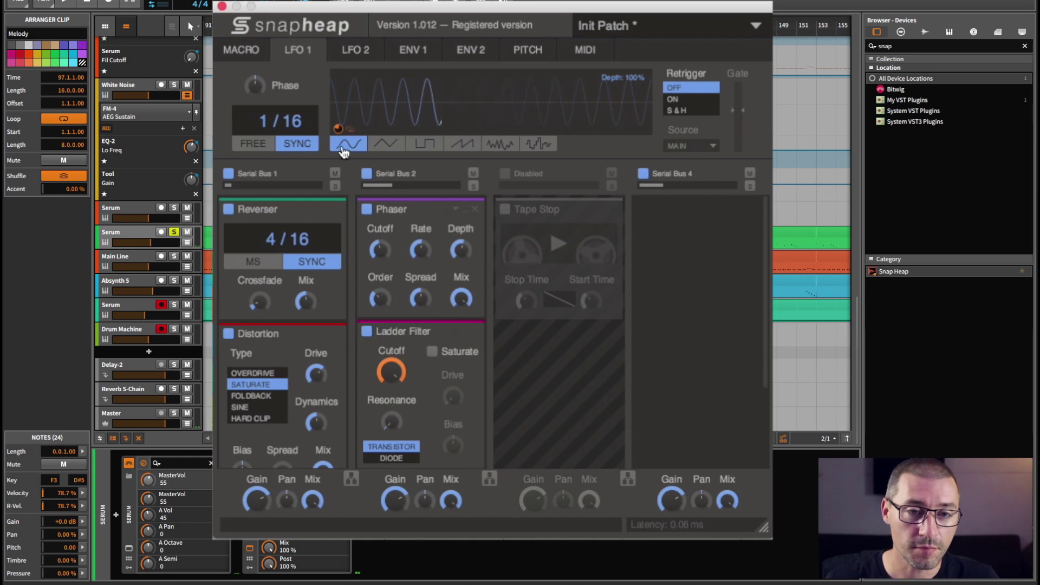
mouse_move(392, 389)
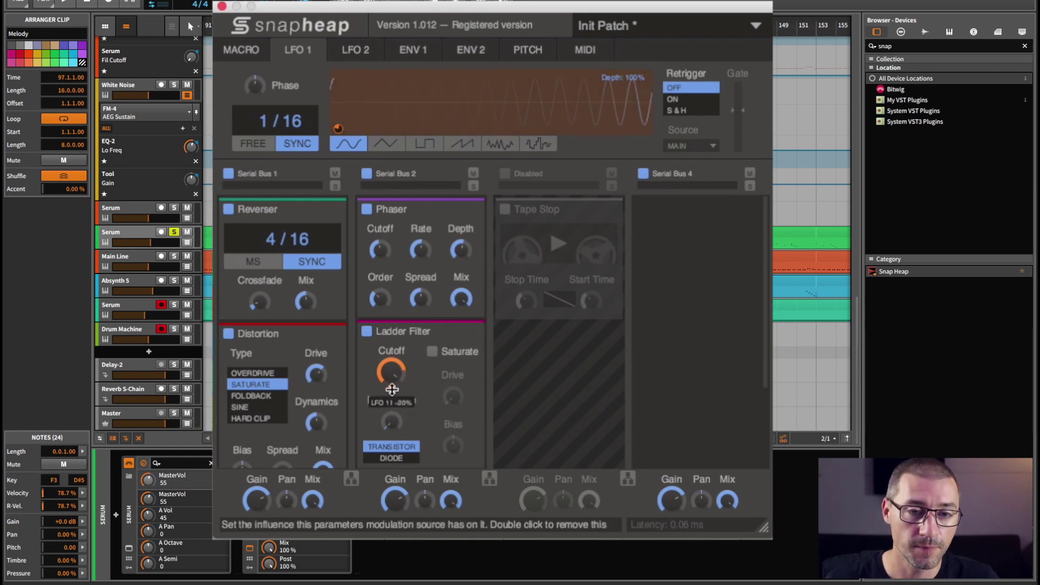
left_click_drag(393, 389, 393, 423)
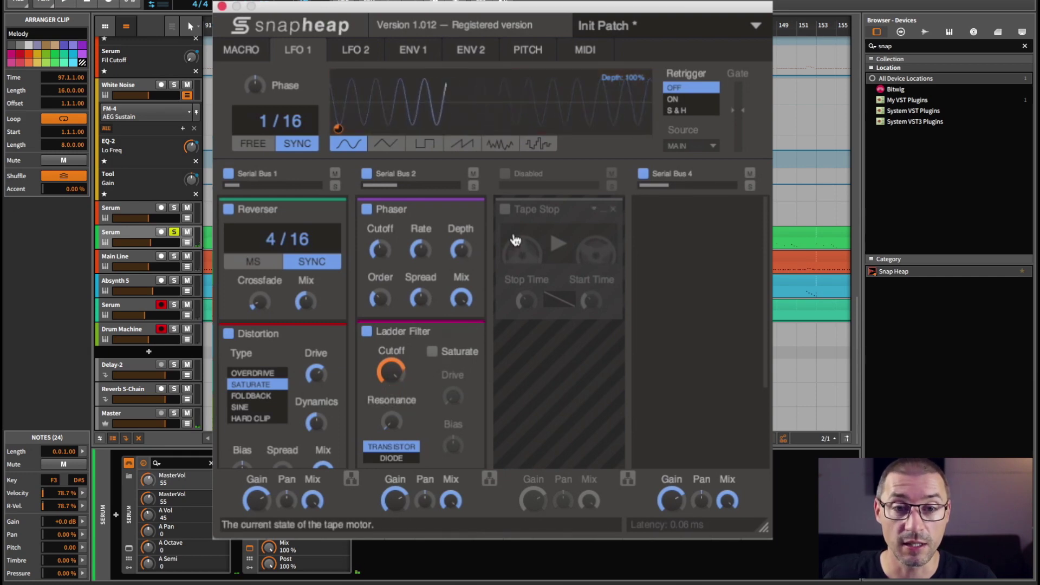
- Activate the Tape Stop lane, trigger its slowdown, and play to hear it
left_click(505, 175)
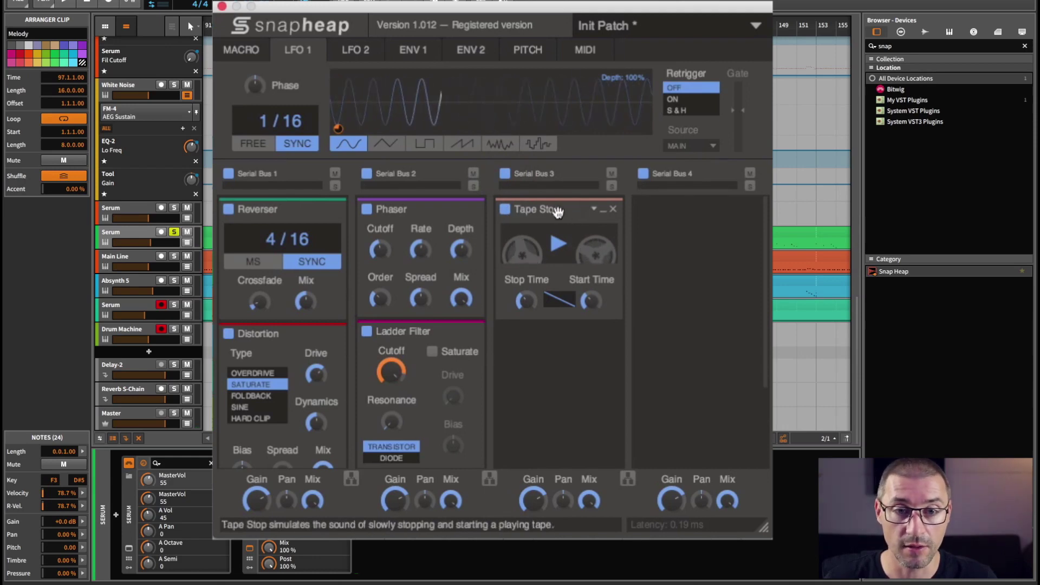
left_click(558, 245)
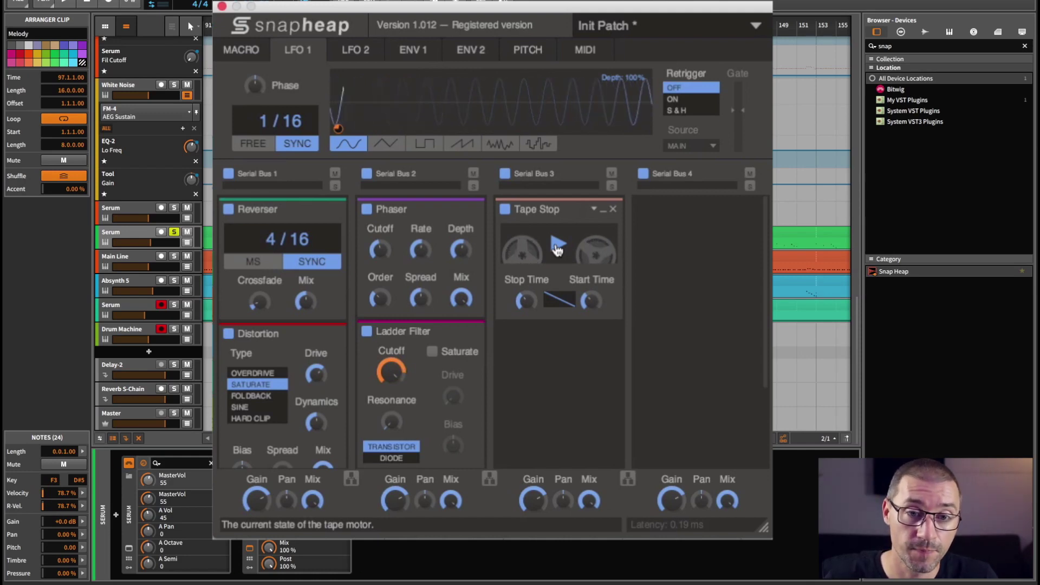
key("space")
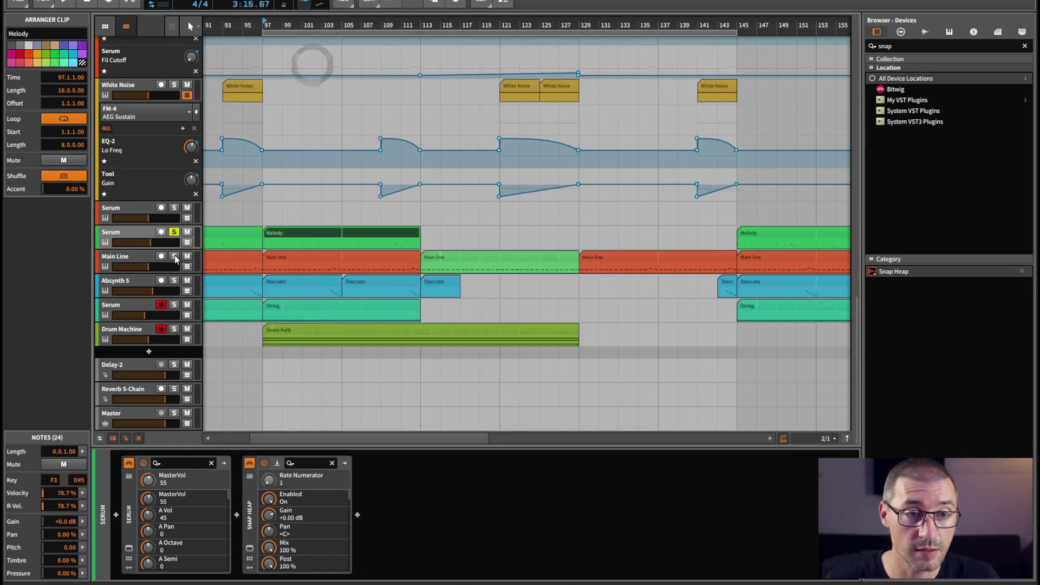
- Unsolo the melody track and open the Main line track's Snap Heap, then play
left_click(175, 232)
left_click(174, 231)
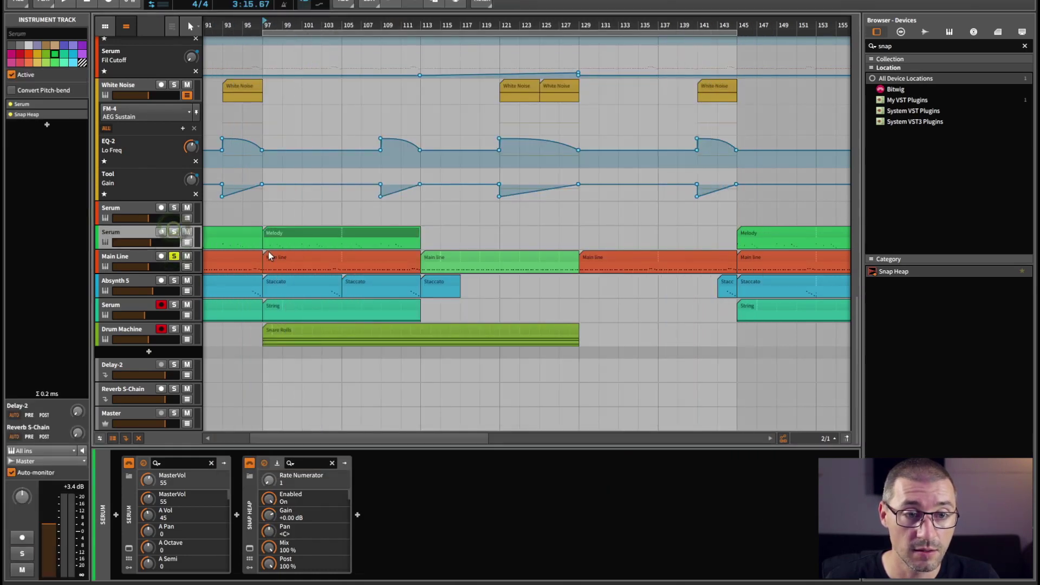
left_click(276, 256)
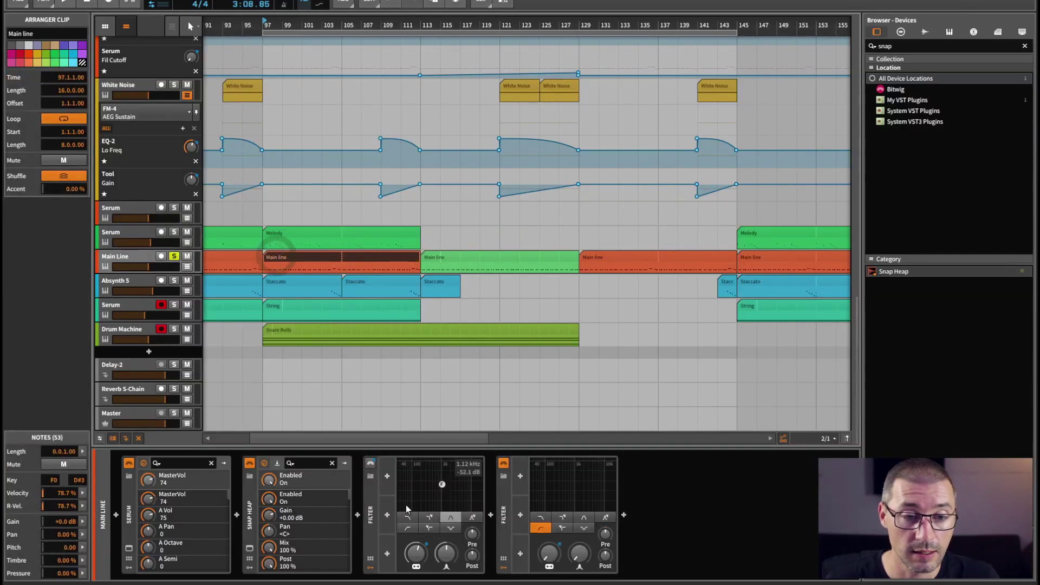
left_click(250, 549)
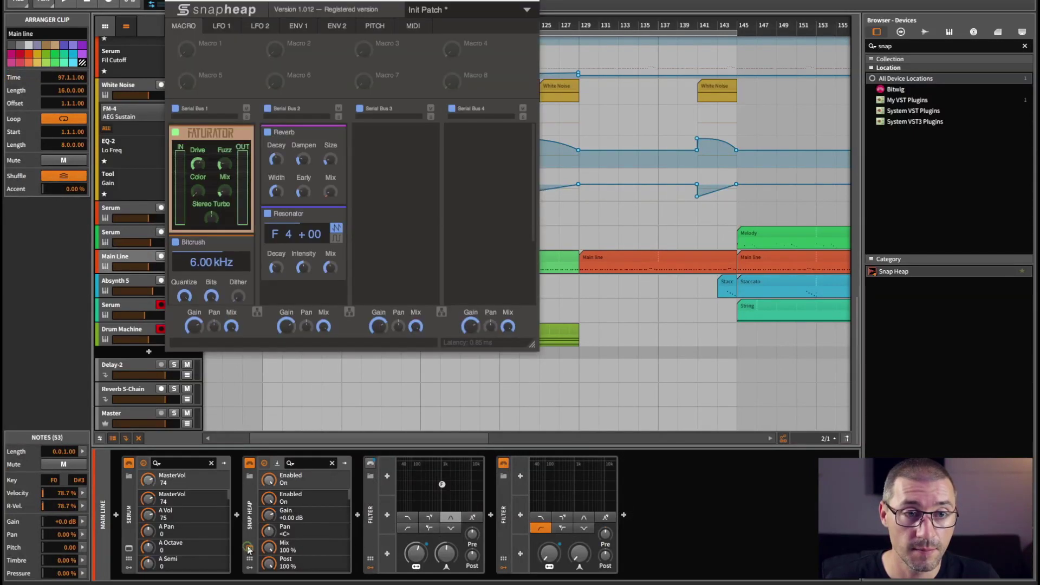
left_click_drag(363, 10, 506, 10)
key("space")
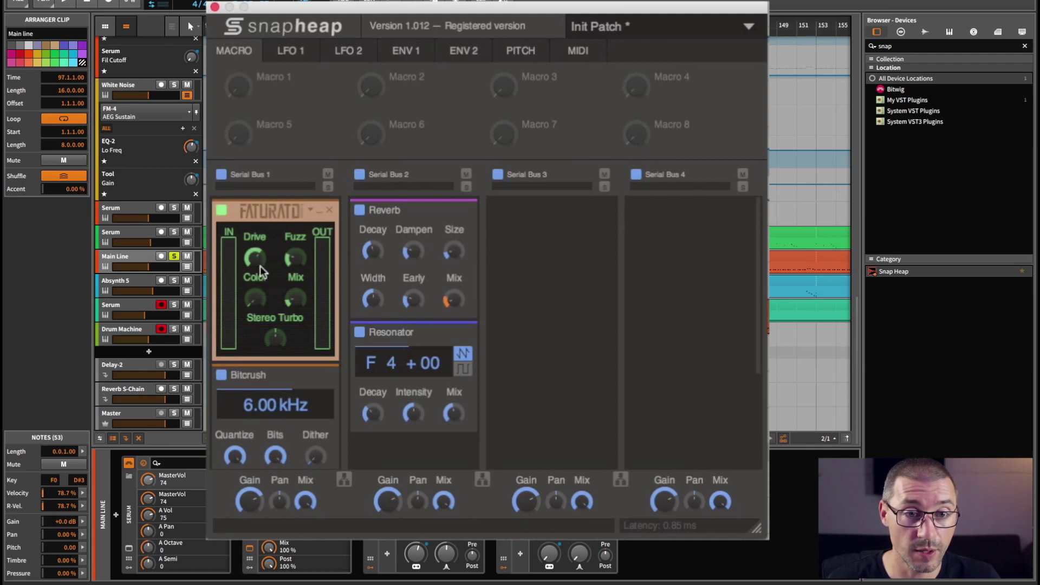
- Raise Faturator Drive to 90% and compare the main line with Faturator bypassed
key("space")
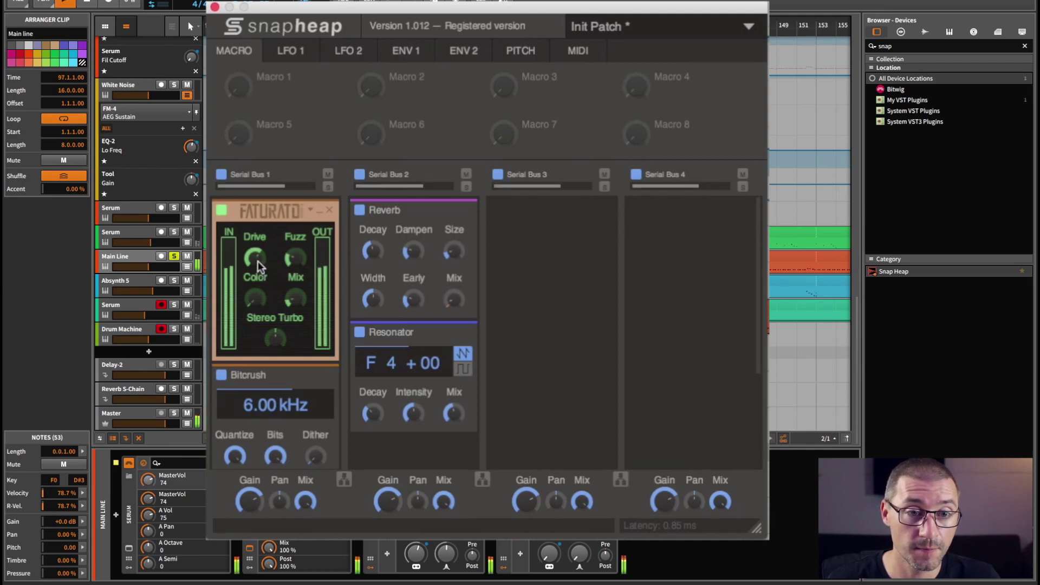
mouse_move(258, 261)
left_mouse_down()
mouse_move(258, 244)
mouse_move(258, 270)
mouse_move(257, 261)
left_mouse_up()
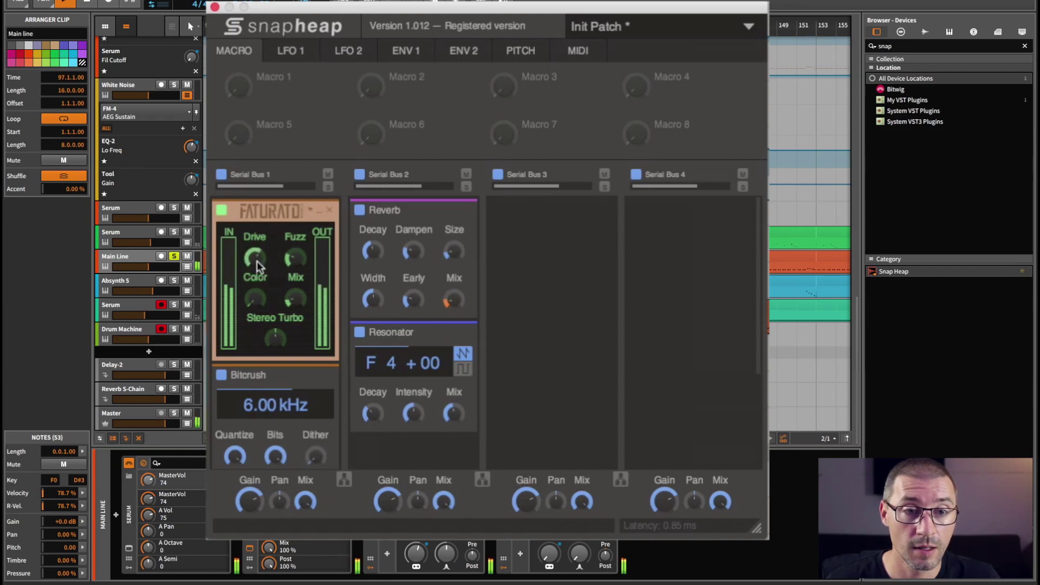
left_click(222, 211)
key("space")
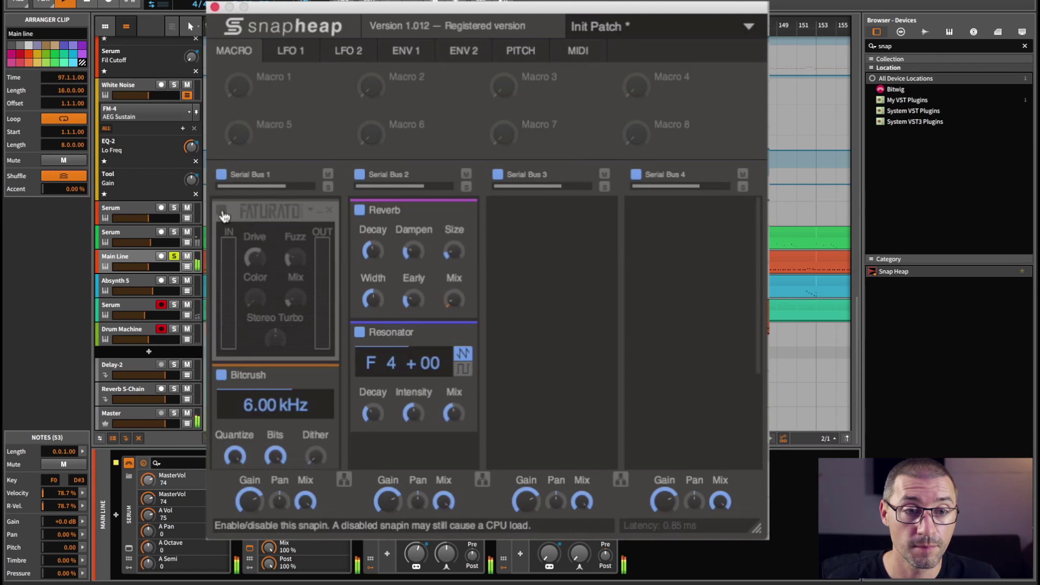
left_click(222, 212)
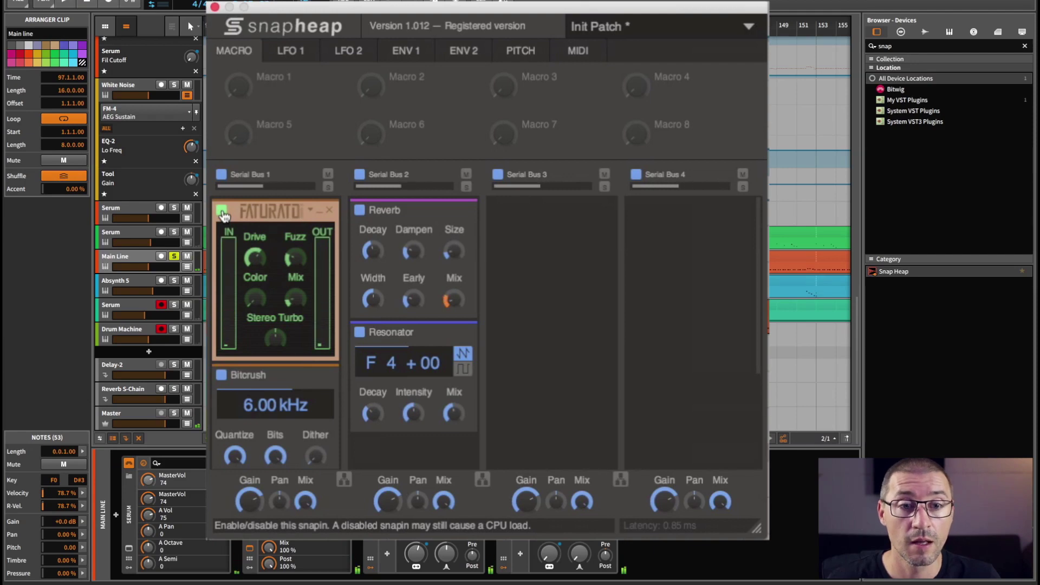
scroll(261, 330, "down", 3)
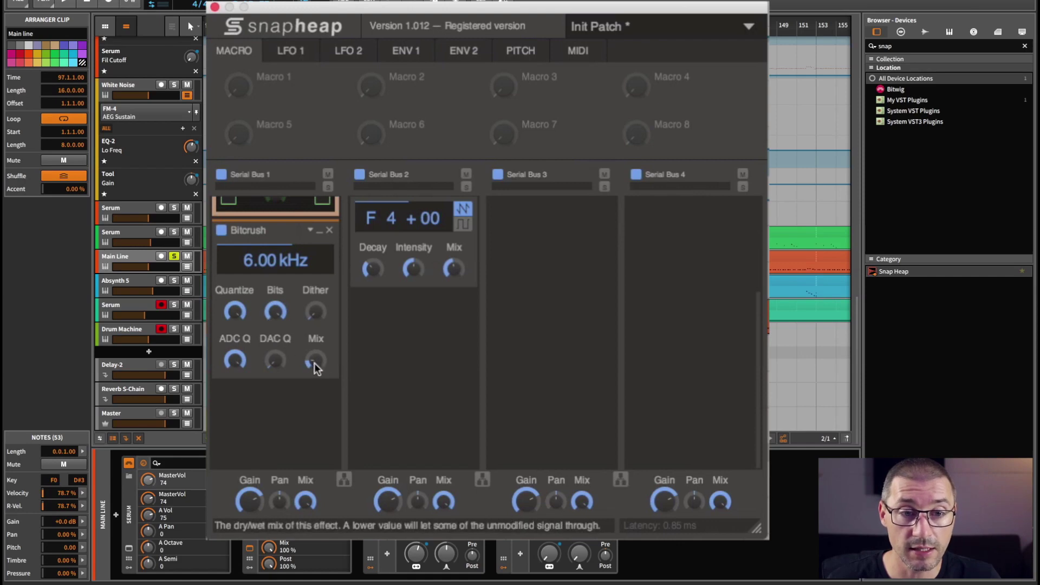
scroll(314, 358, "up", 3)
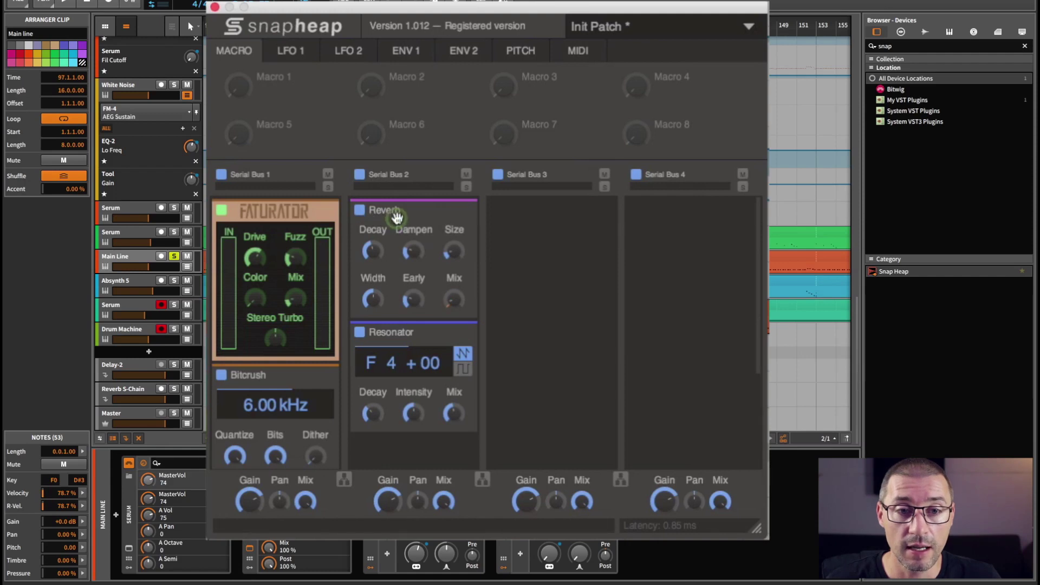
- Route the 1/4-synced saw LFO 2 to the Reverb Mix at about 38% and play
left_click(293, 50)
left_click(350, 50)
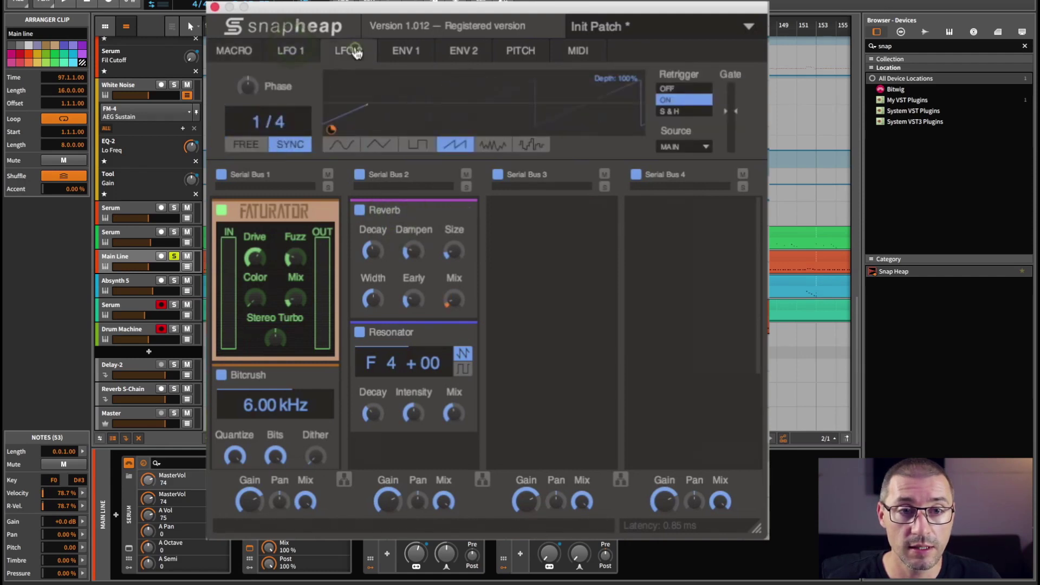
left_click_drag(331, 129, 457, 303)
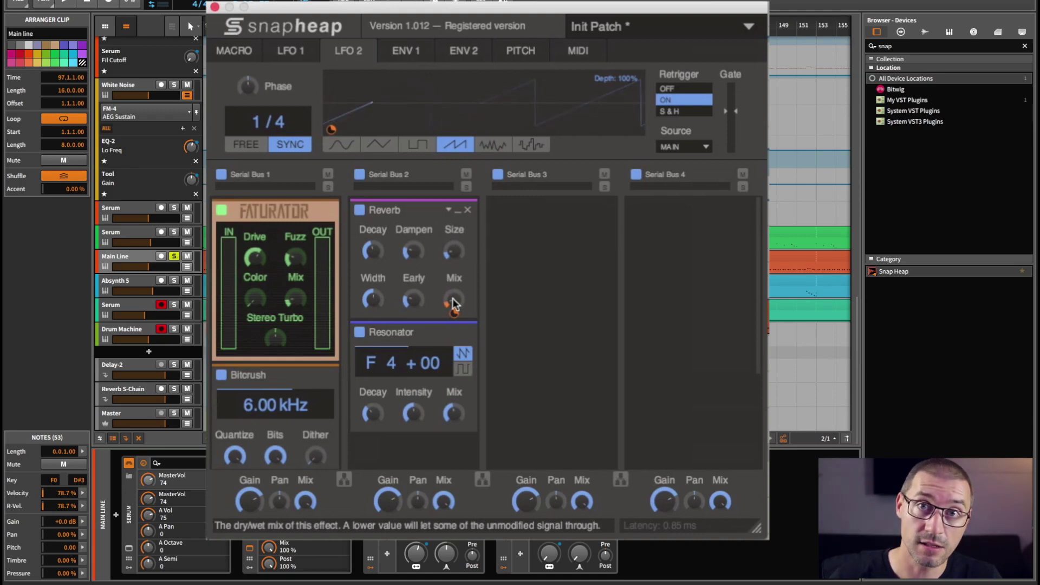
key("space")
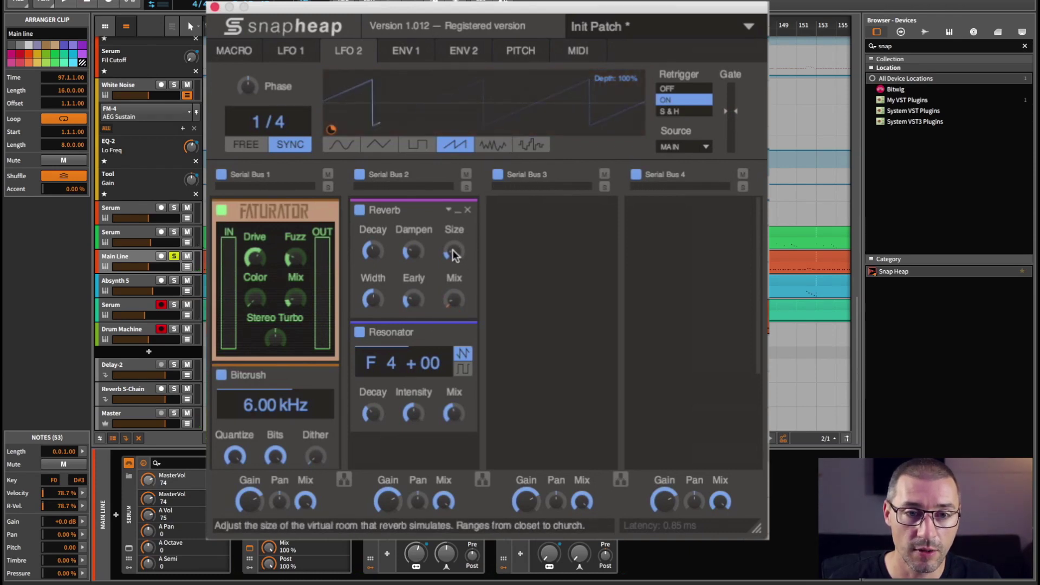
- During playback, raise Reverb Size to 118% and set LFO 2's Reverb Mix modulation to 51%
key("space")
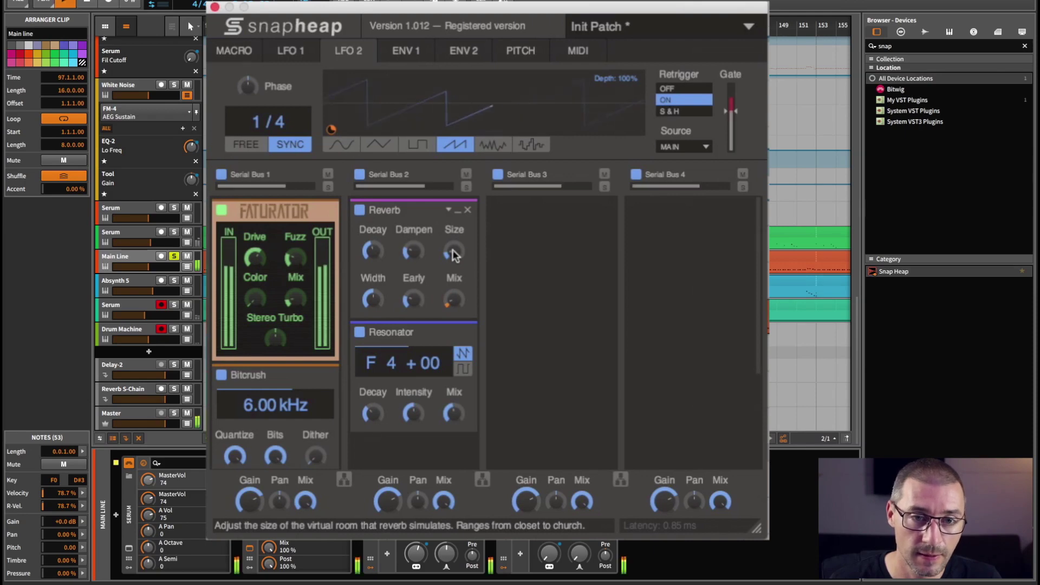
left_click_drag(454, 254, 454, 233)
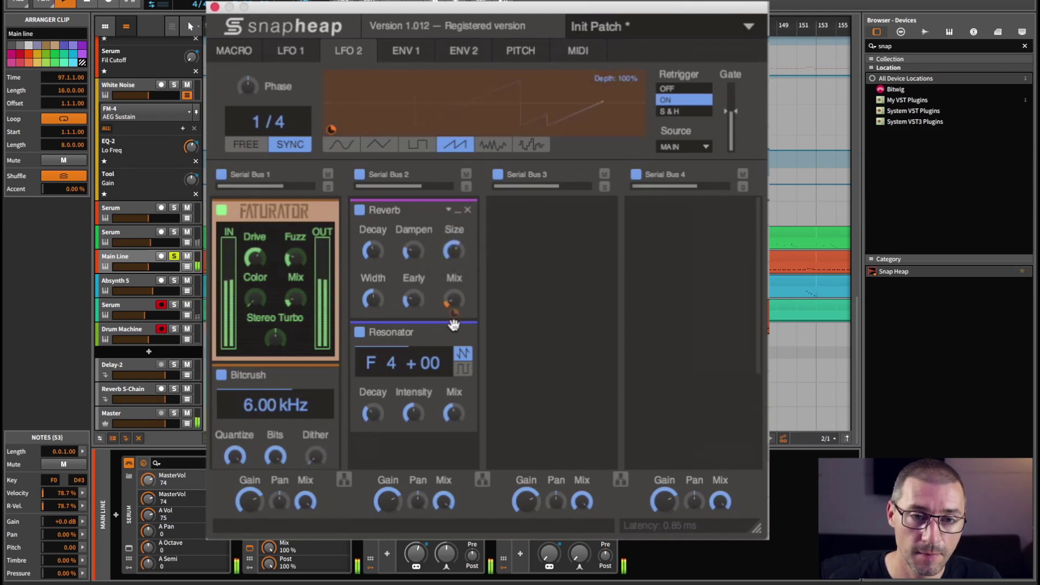
mouse_move(454, 314)
left_mouse_down()
mouse_move(454, 293)
mouse_move(454, 314)
left_mouse_up()
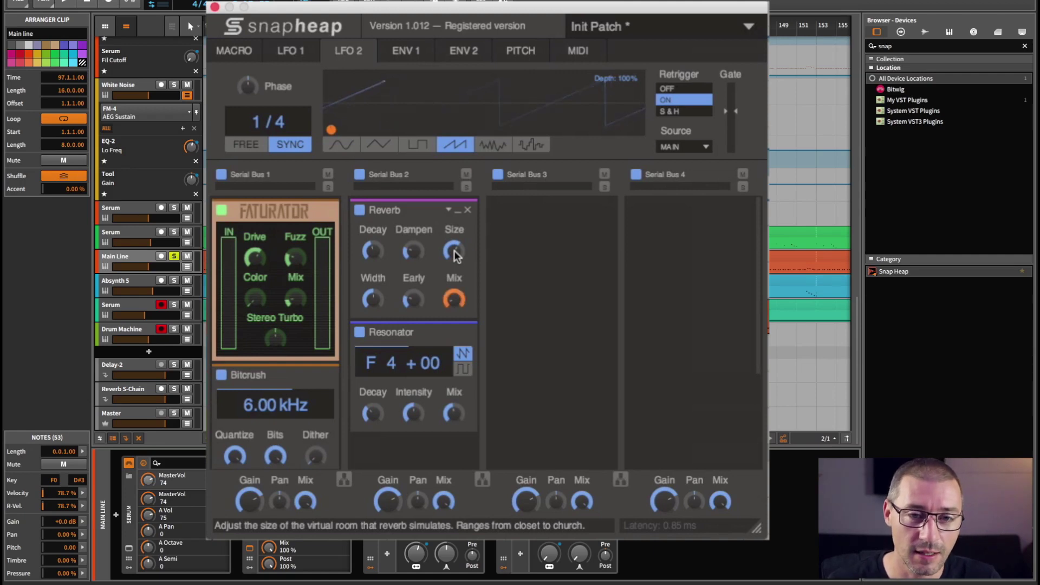
left_click(453, 298)
left_click_drag(452, 298, 454, 313)
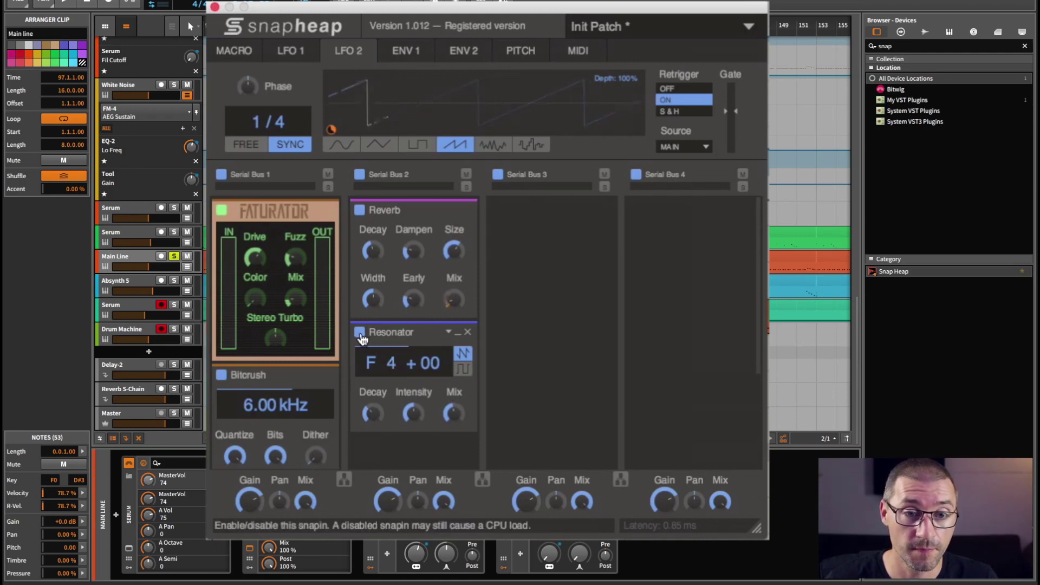
key("space")
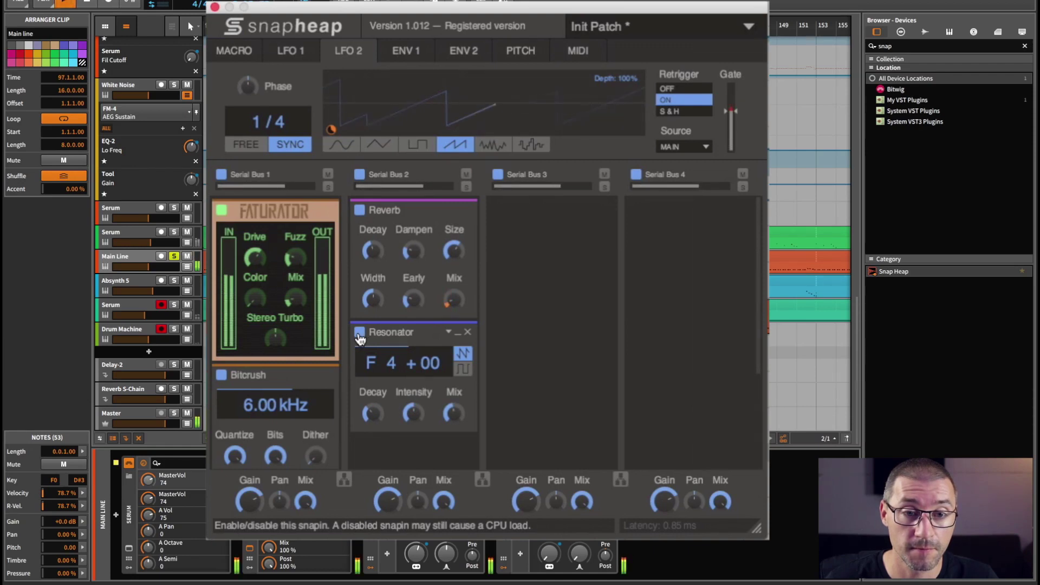
left_click(360, 336)
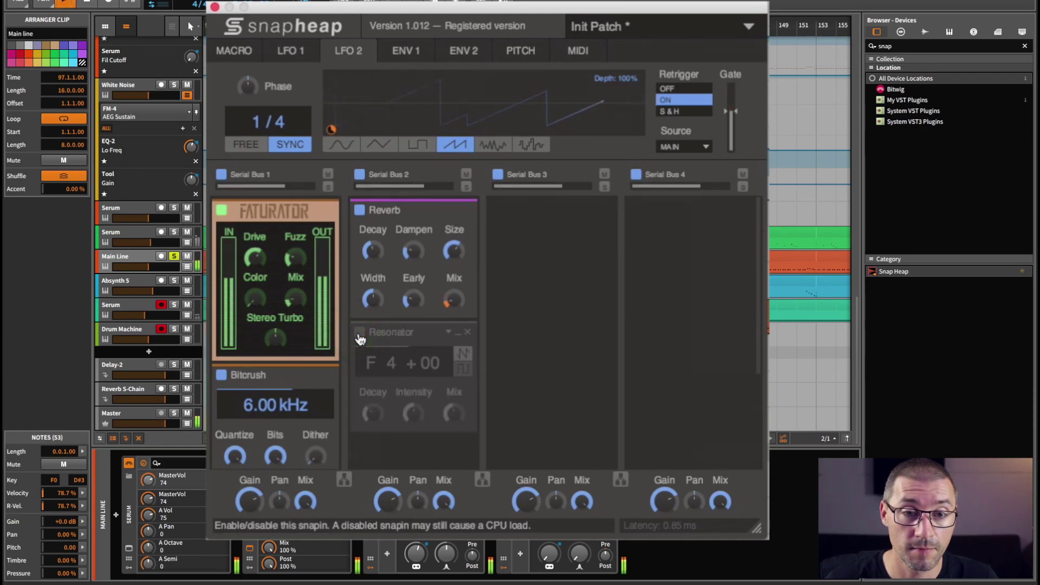
left_click(360, 336)
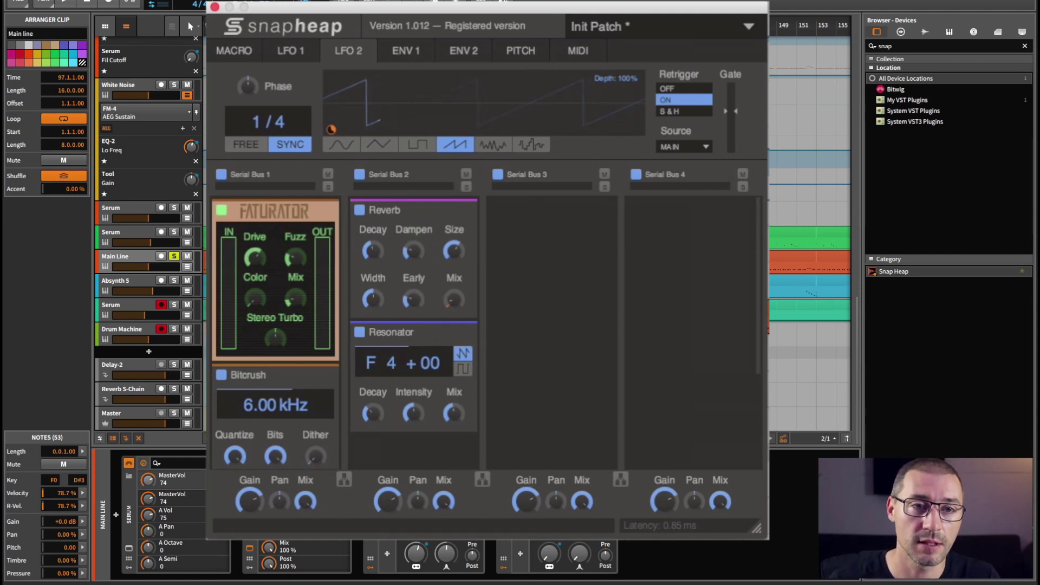
- Close the Main Line's Snap Heap window and unsolo the Main Line track
left_click(215, 6)
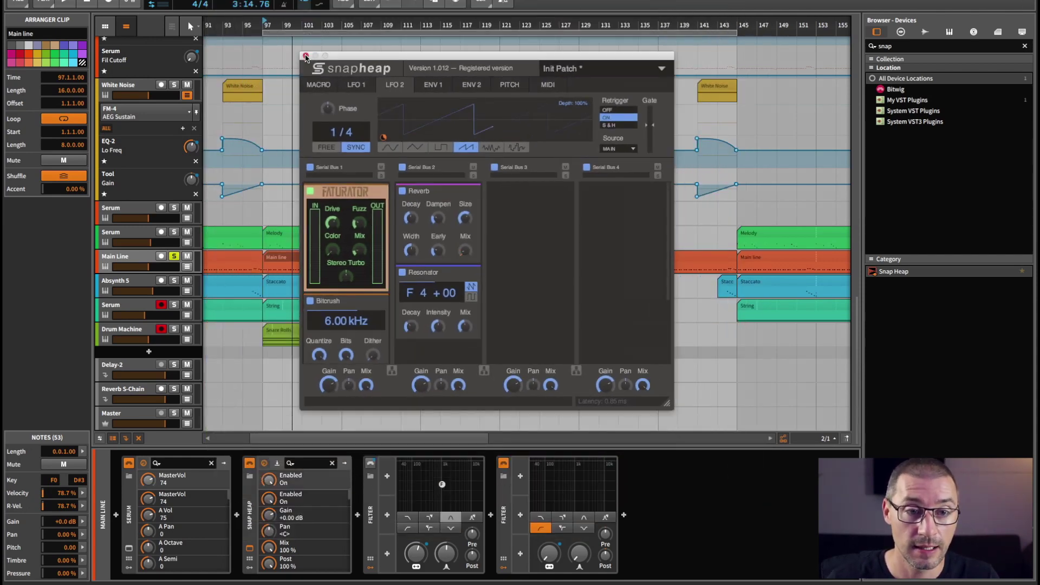
left_click(305, 57)
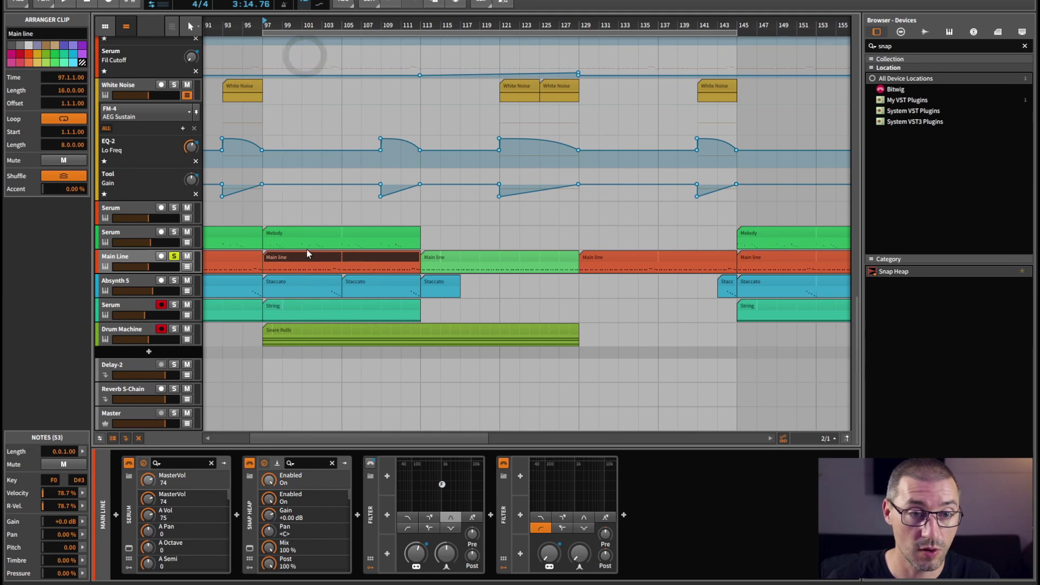
left_click(284, 282)
- Open the Staccato track's Chorus-Phaser Snap Heap and play from bar 103
left_click(174, 256)
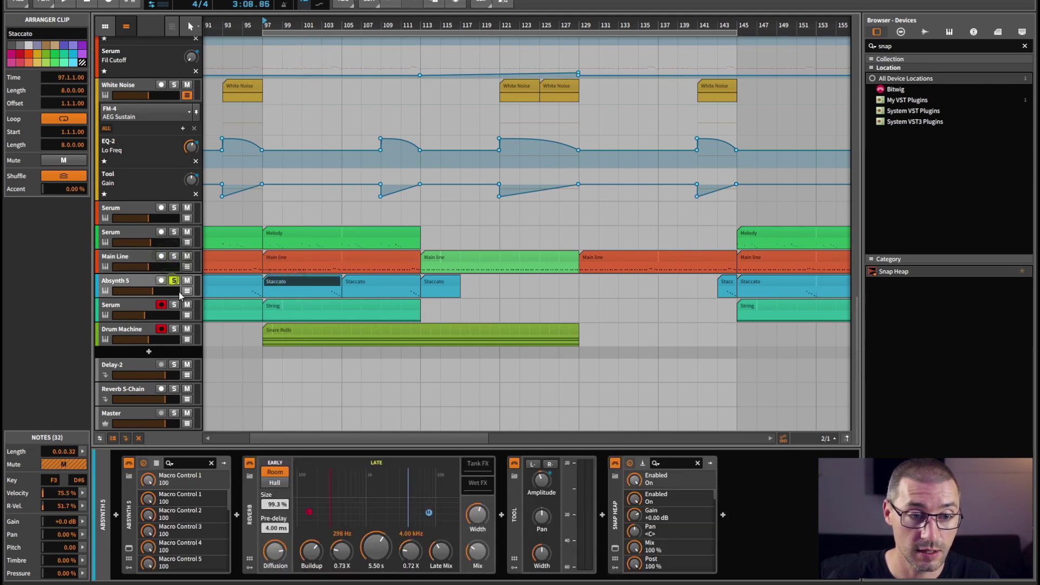
left_click(615, 548)
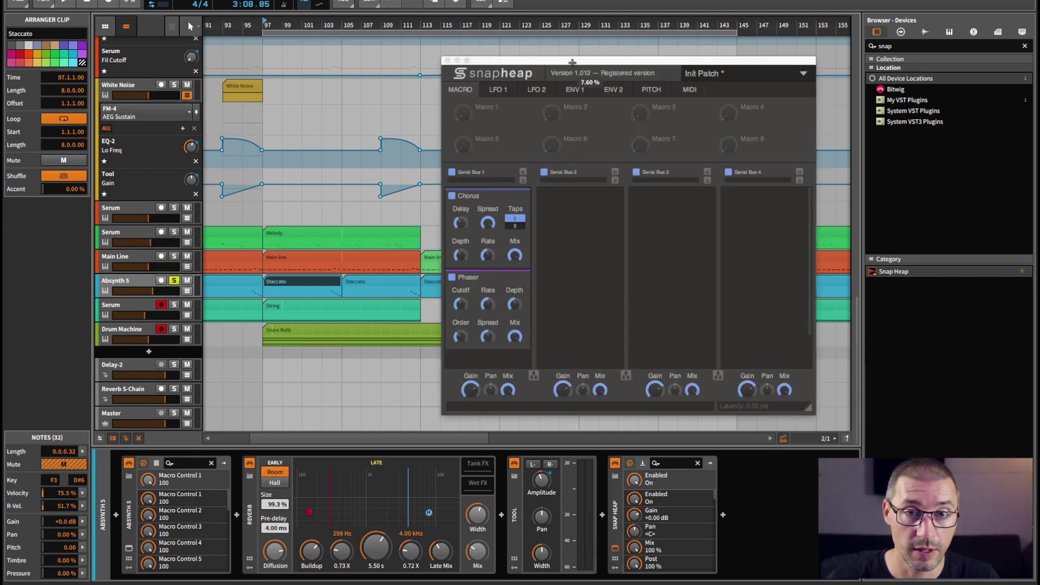
left_click_drag(572, 62, 510, 50)
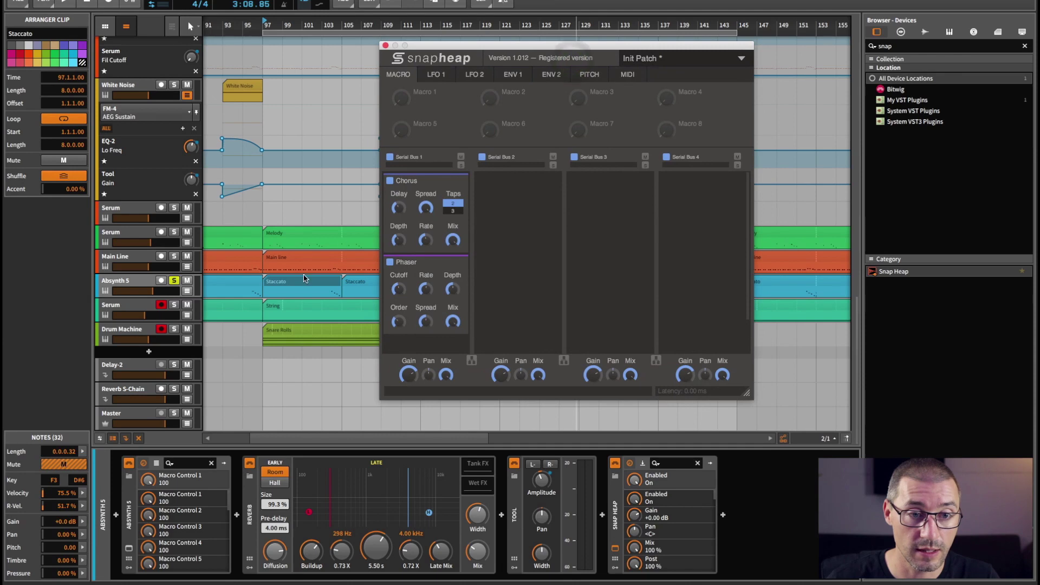
left_click(329, 292)
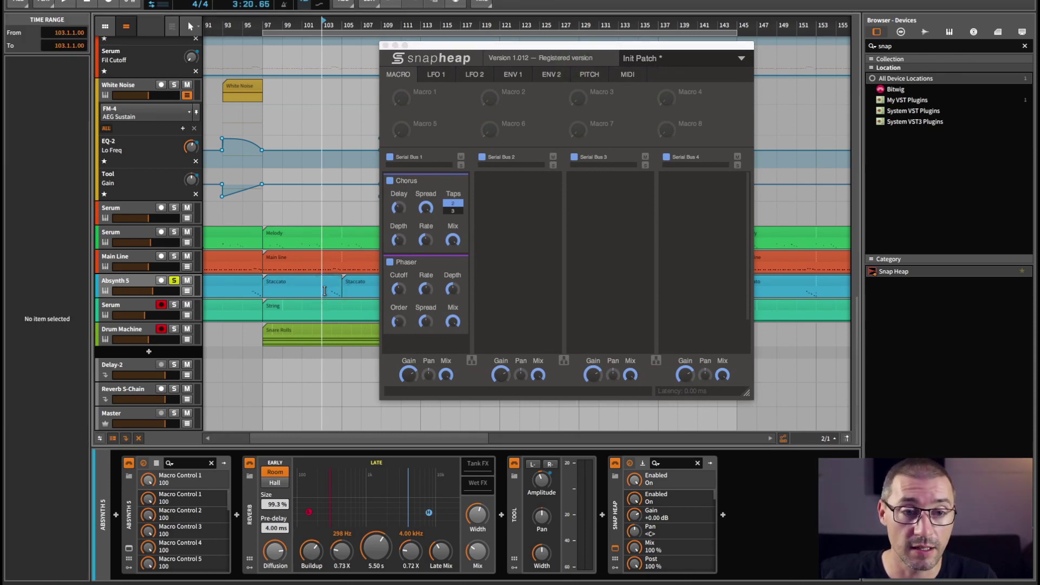
key("space")
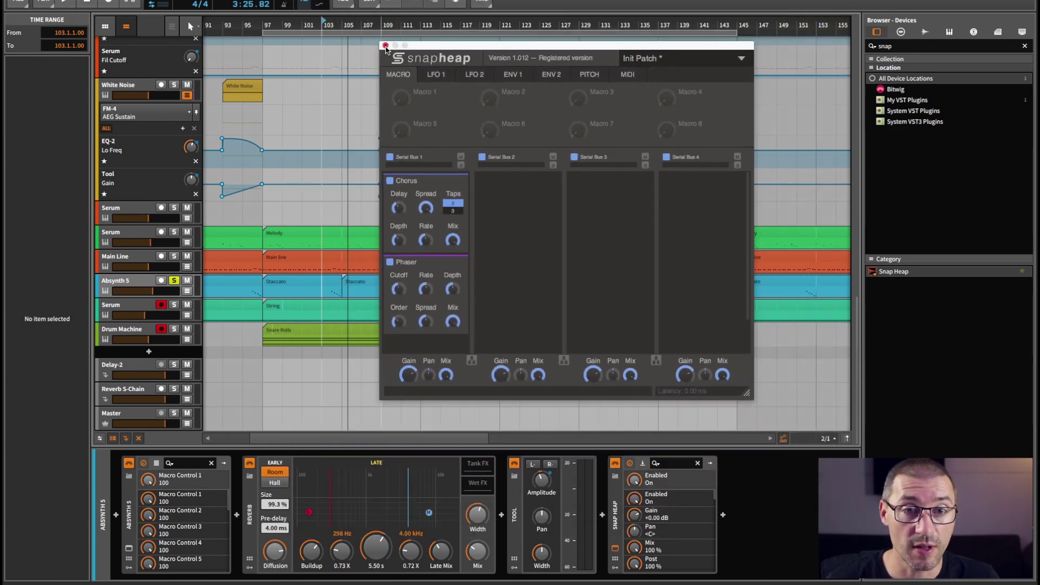
- Close Snap Heap, solo the Serum string track, and play the String clip from bar 97
left_click(385, 45)
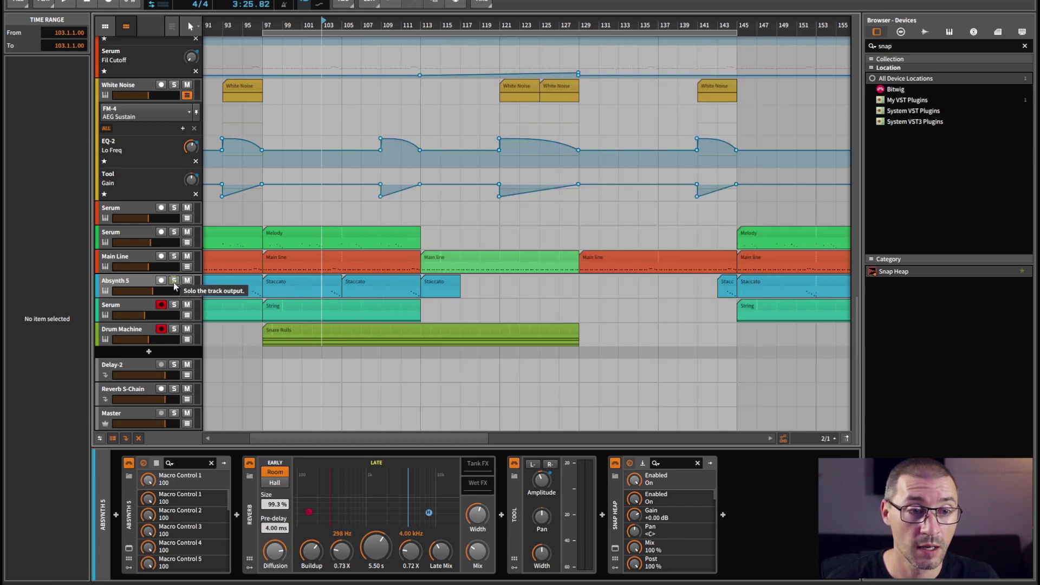
left_click(173, 305)
left_click(133, 308)
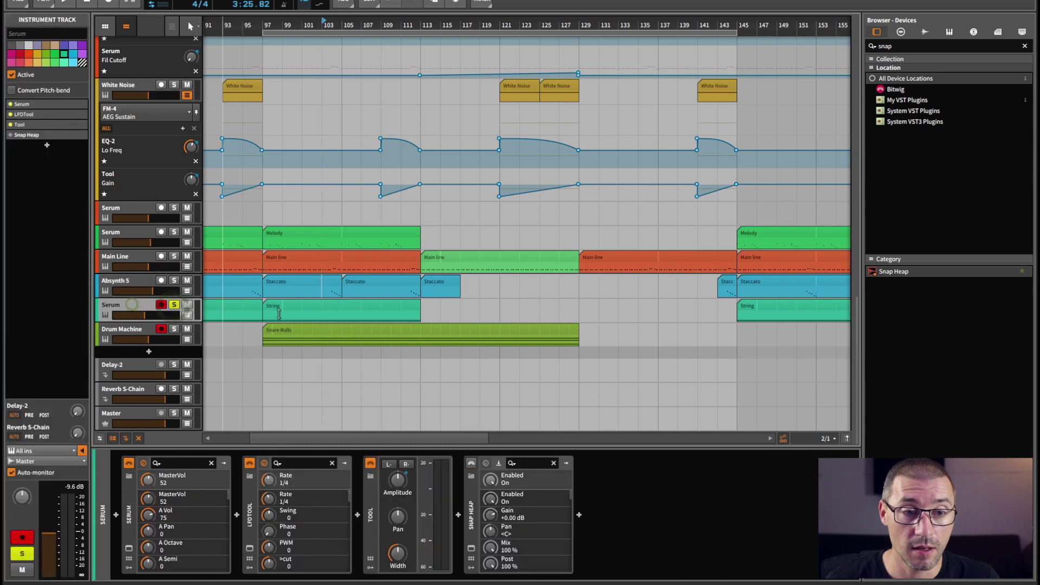
left_click(286, 306)
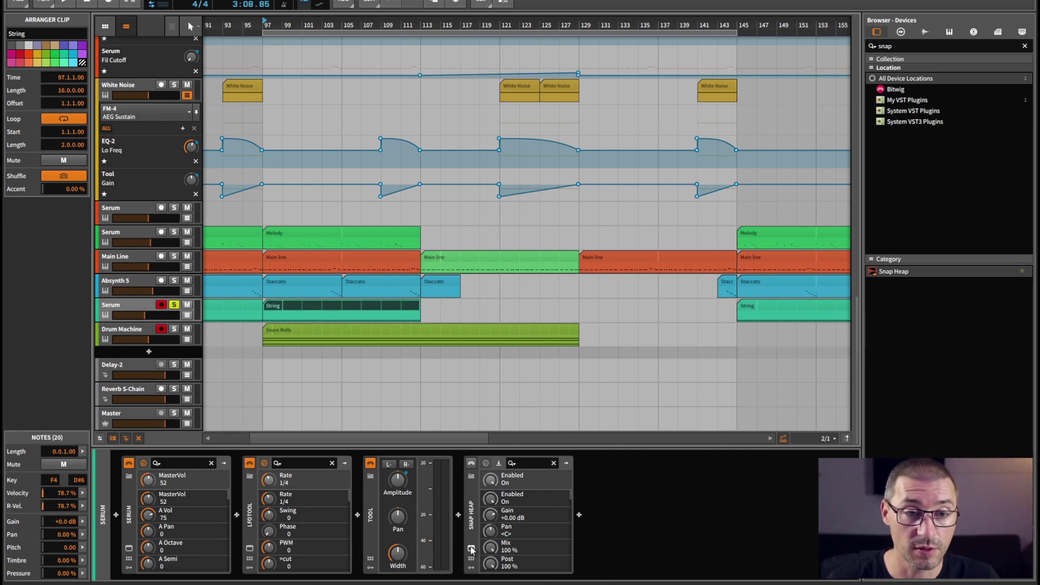
key("space")
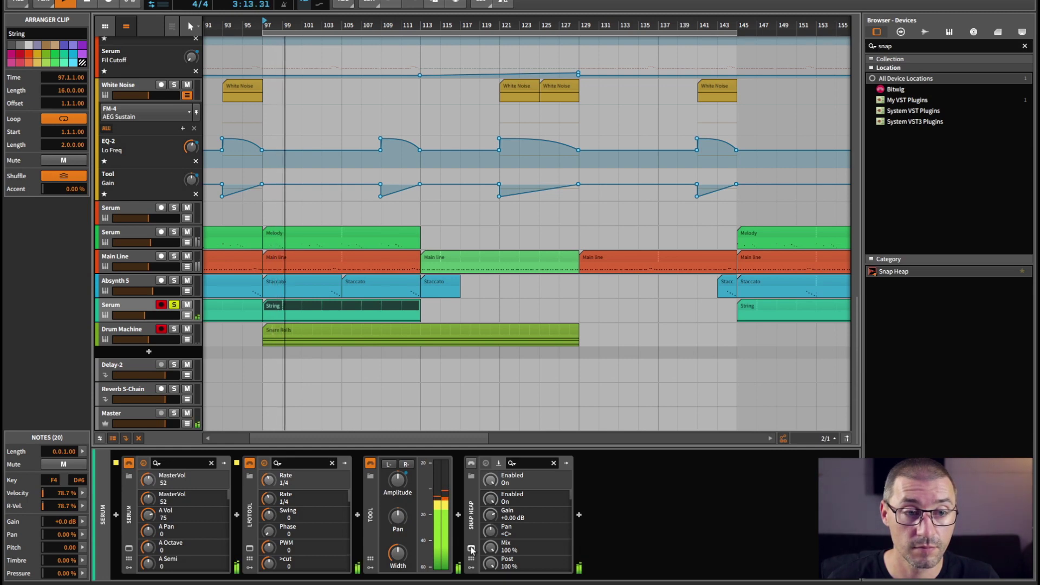
key("space")
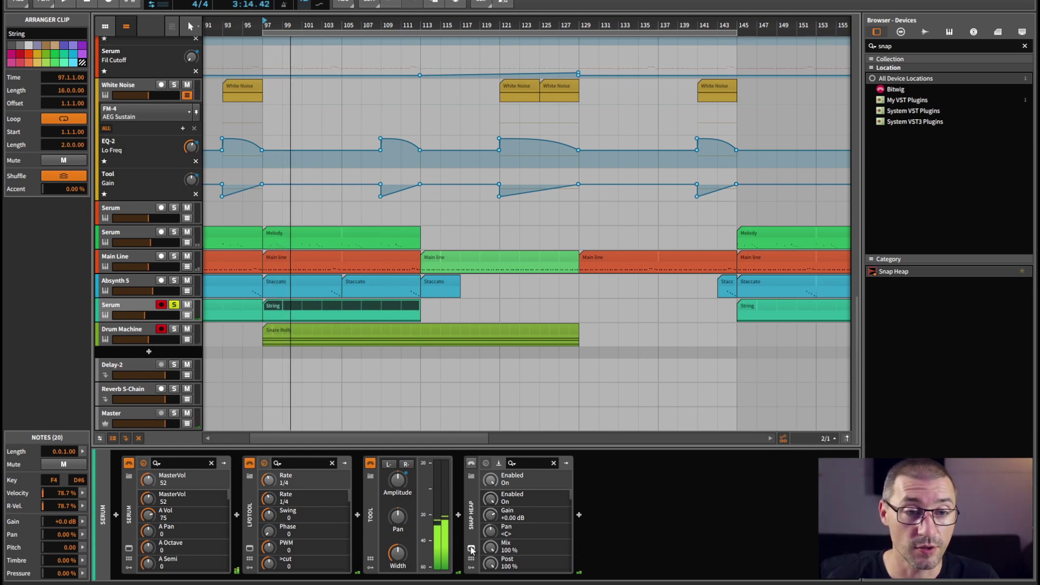
- Open the String track's Snap Heap window and reposition it on screen
left_click(471, 549)
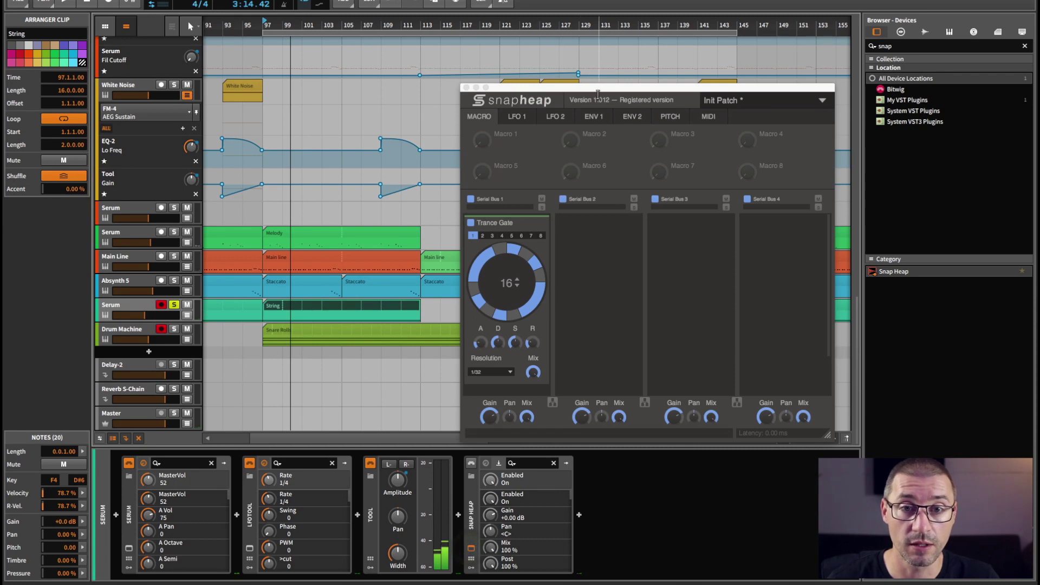
left_click_drag(599, 93, 454, 53)
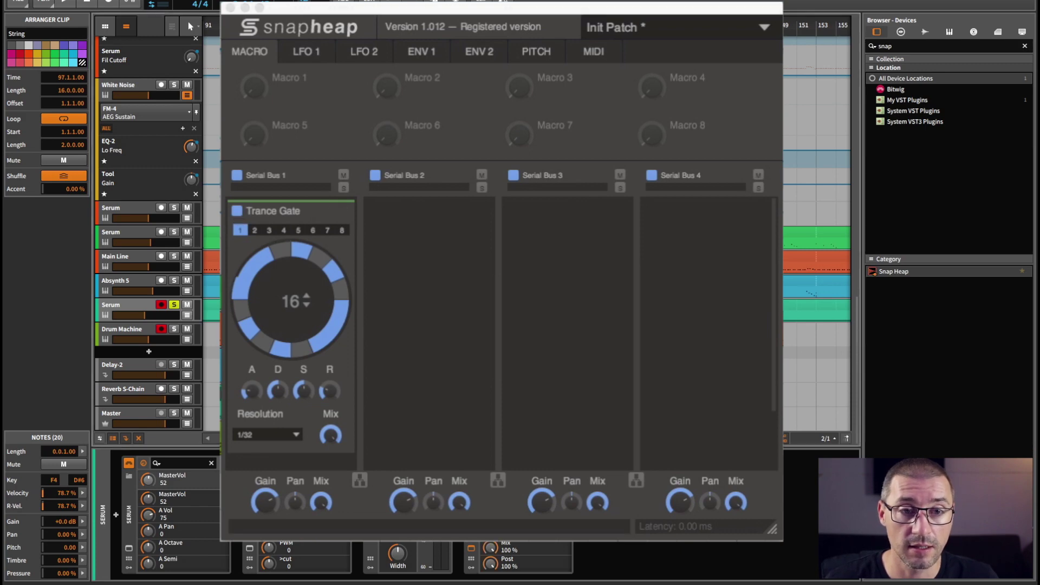
left_click_drag(273, 211, 335, 238)
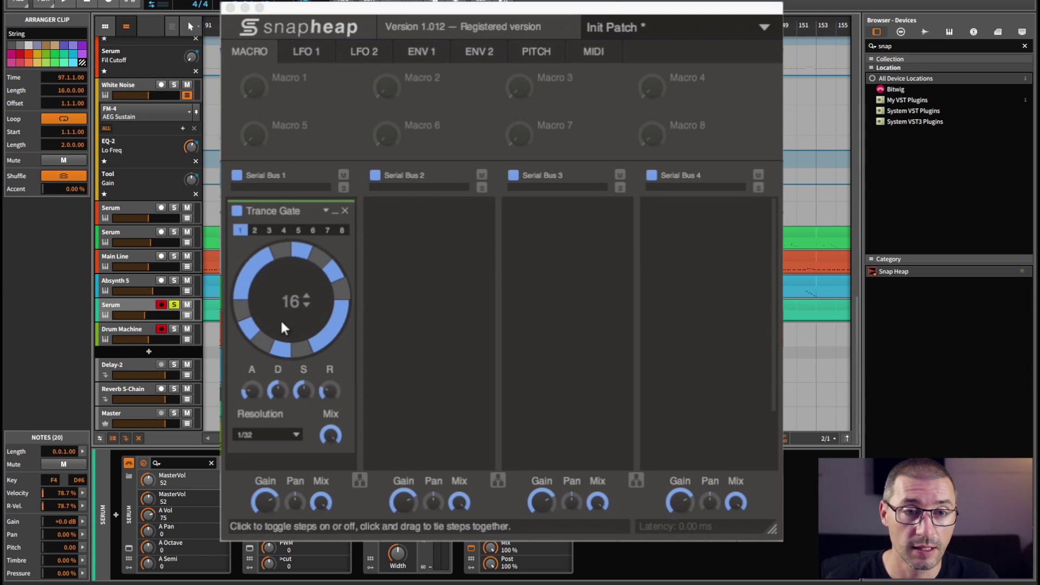
- Bypass the Trance Gate, start playback, then re-enable the Trance Gate to compare
left_click(237, 211)
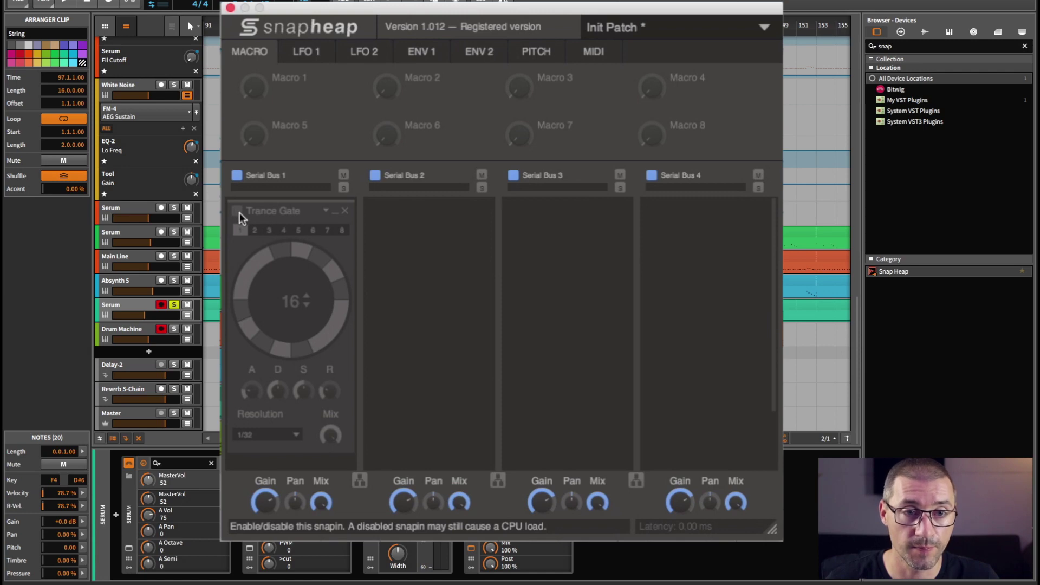
key("space")
left_click(237, 212)
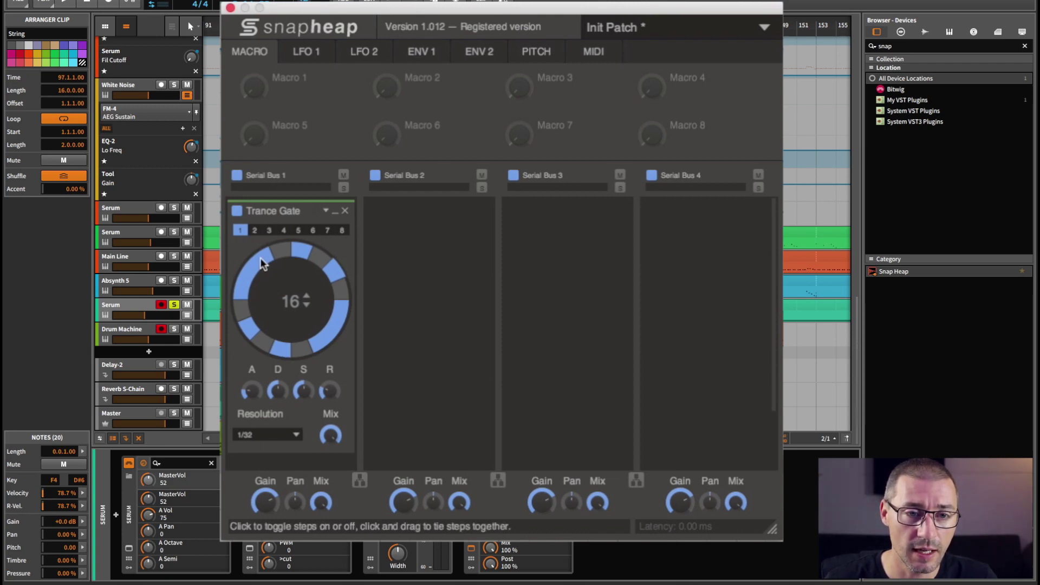
- During playback, audition Trance Gate pattern slots 1–4 and turn on an extra gate step
key("space")
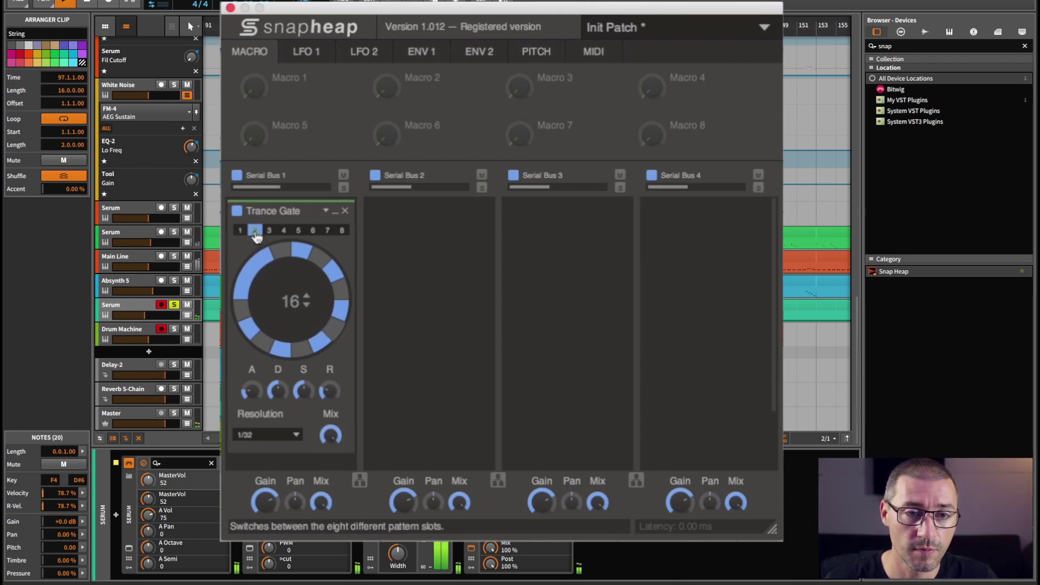
left_click(268, 231)
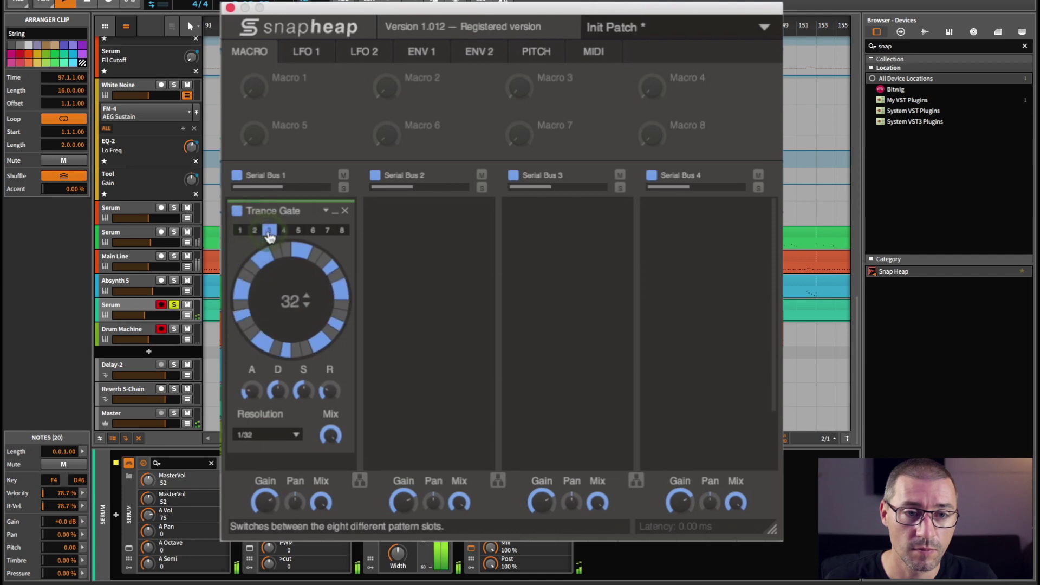
left_click(284, 231)
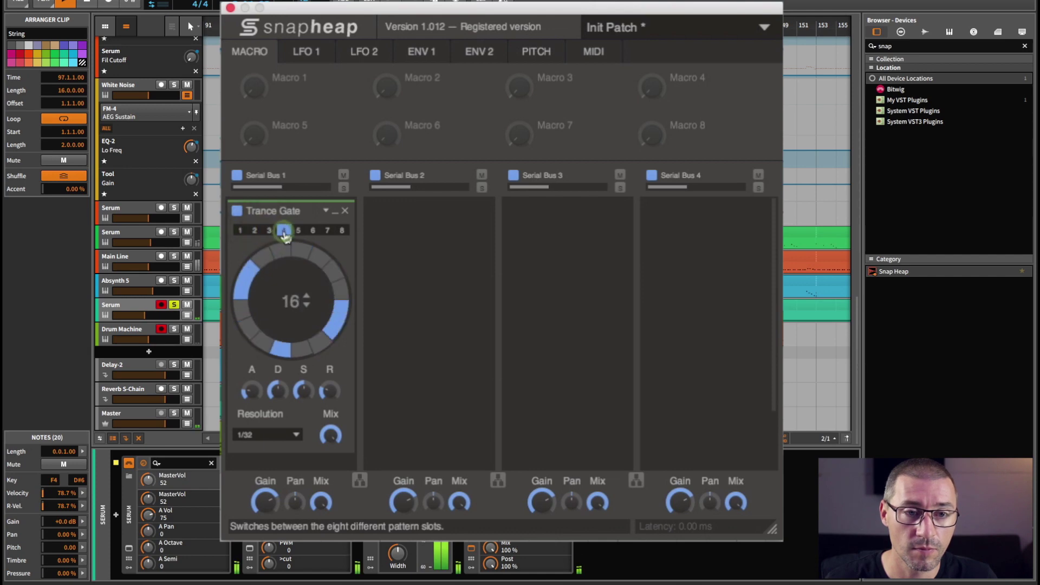
left_click(330, 274)
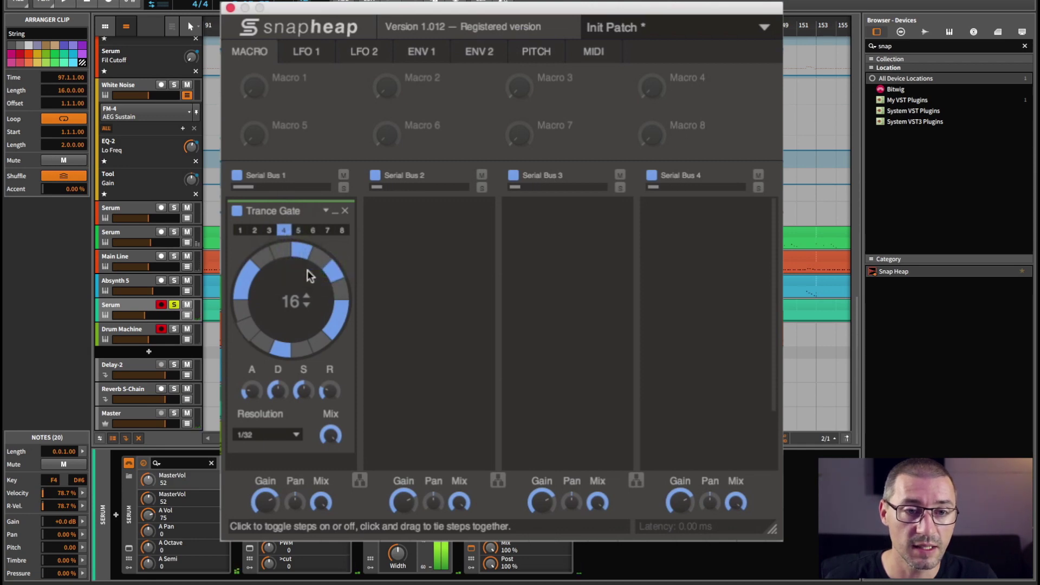
left_click(242, 232)
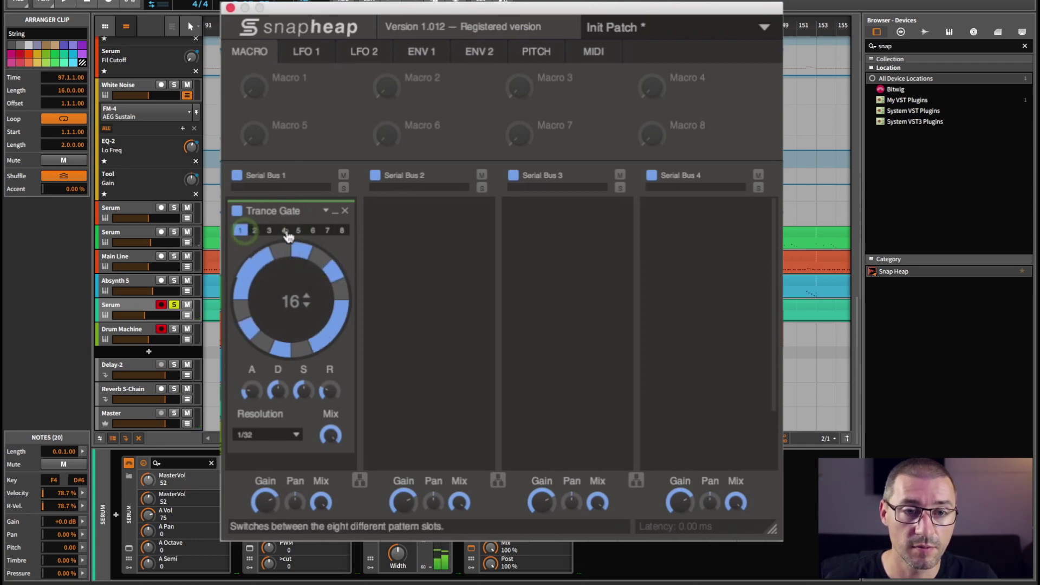
left_click(312, 230)
left_click(283, 230)
left_click(252, 232)
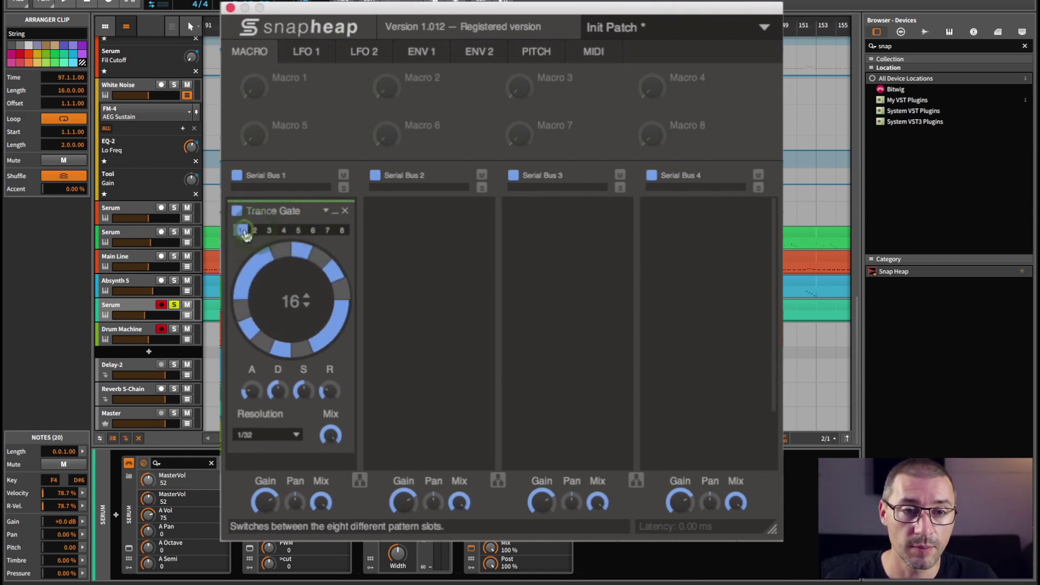
left_click(269, 231)
left_click(283, 231)
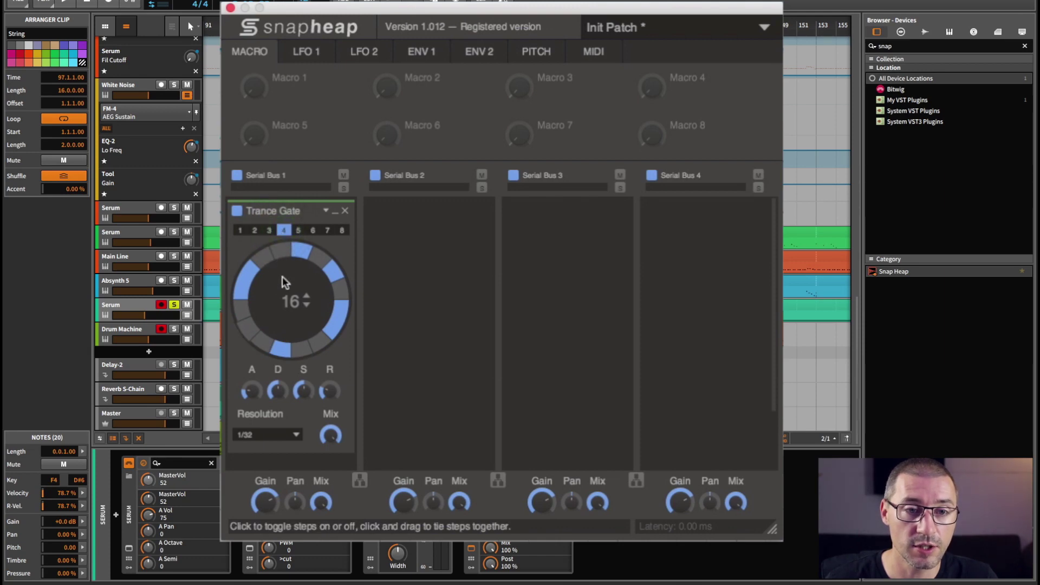
- Adjust the Trance Gate pattern length, toggle several ring steps, and play the gated string
mouse_move(290, 301)
left_mouse_down()
mouse_move(291, 280)
mouse_move(291, 290)
left_mouse_up()
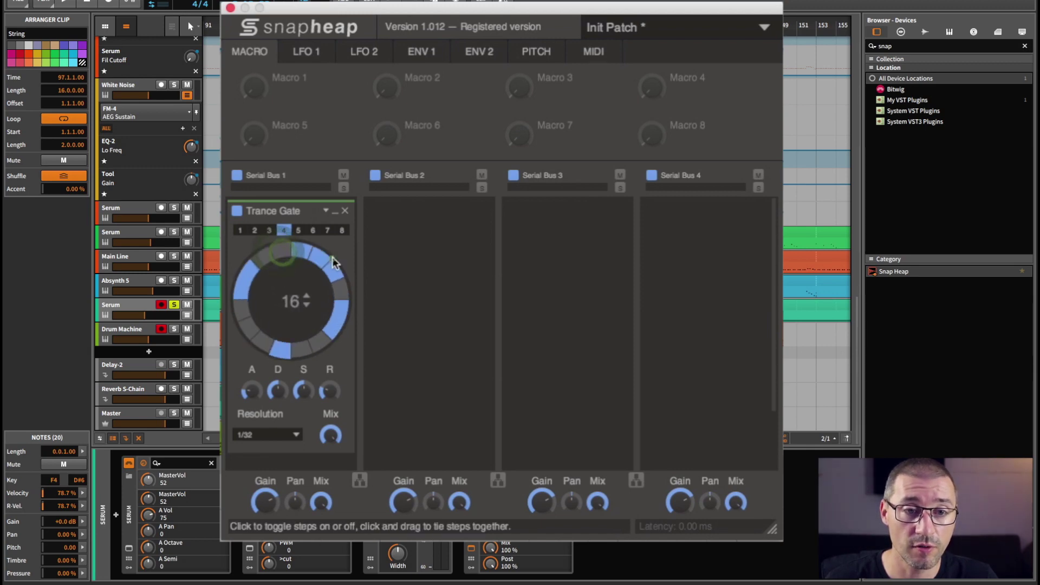
left_click_drag(332, 257, 344, 296)
key("space")
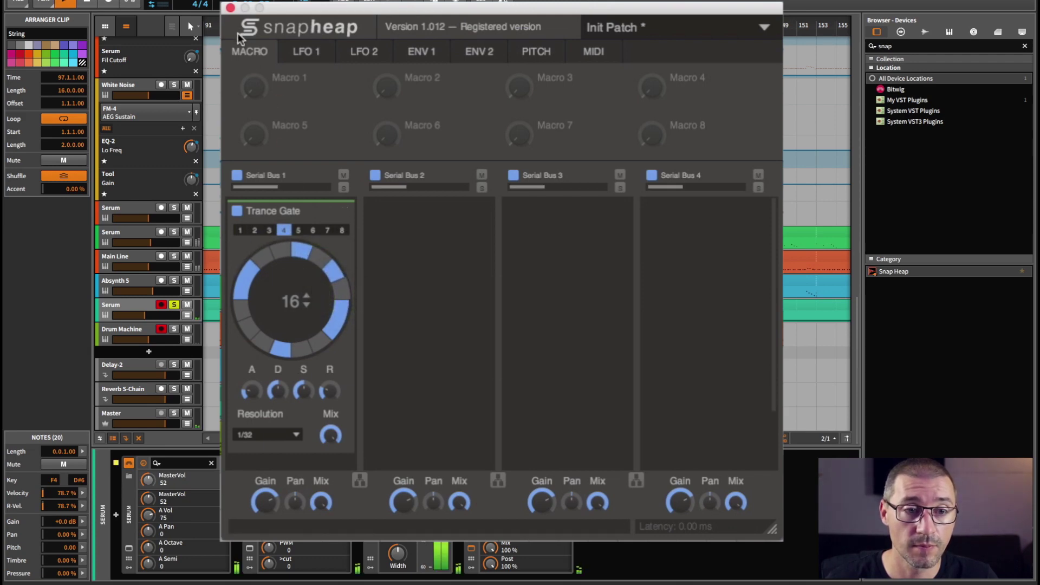
- Unsolo String, close Snap Heap, select Snare Rolls, solo Drum Machine, and start playback at bar 119
left_click(174, 305)
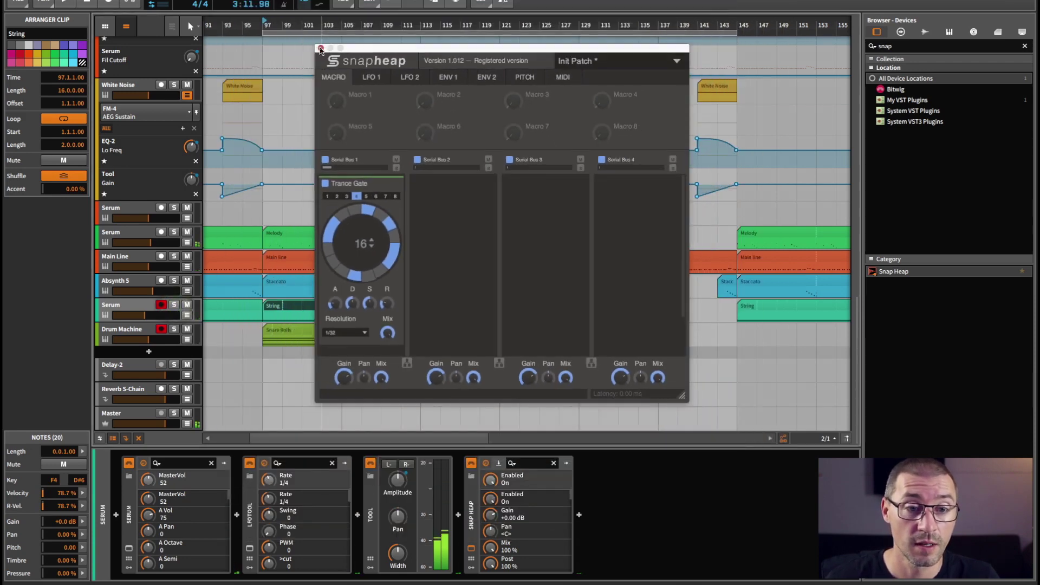
left_click(320, 48)
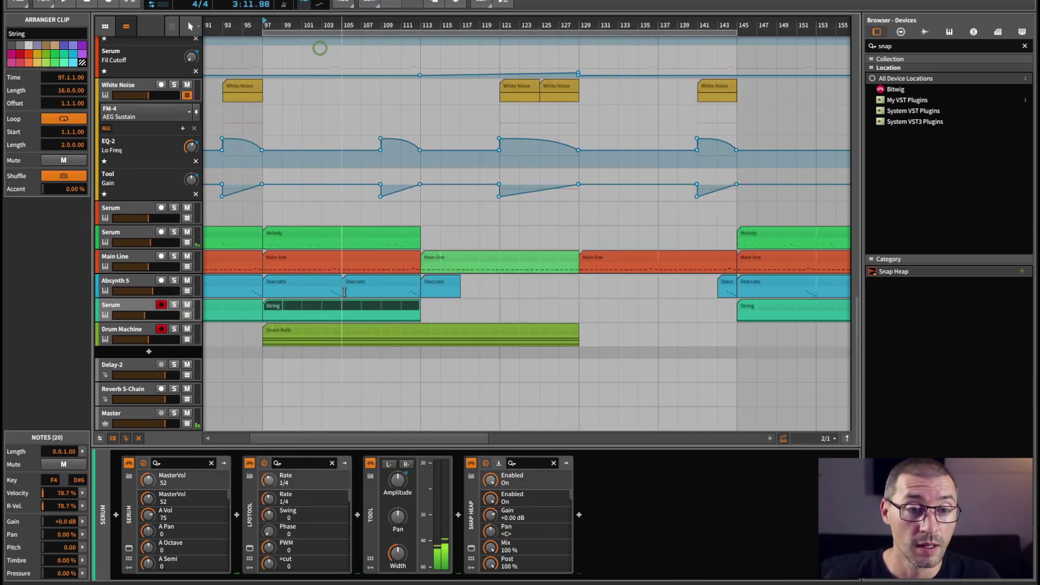
left_click(297, 331)
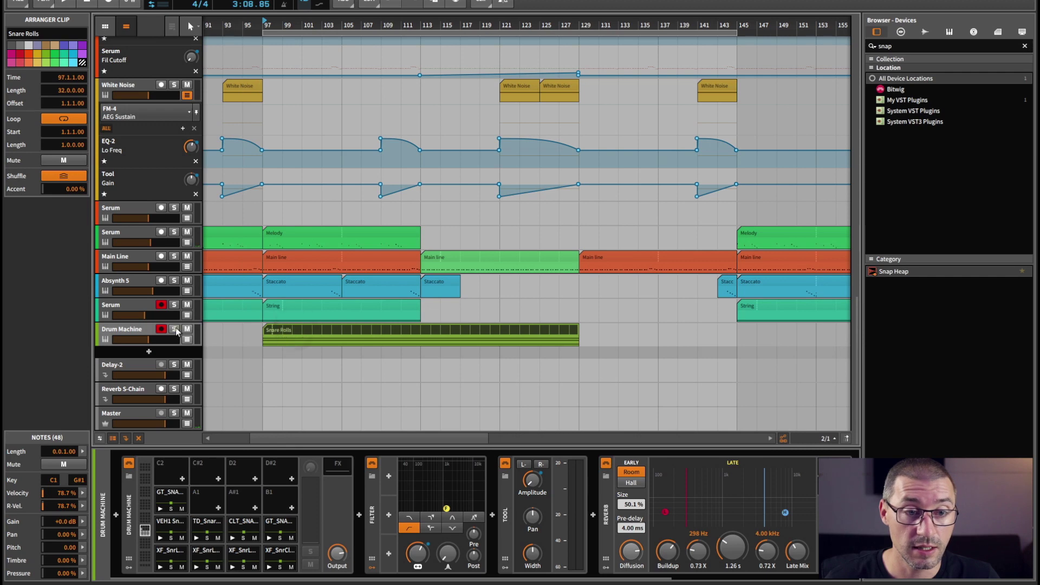
left_click(313, 331)
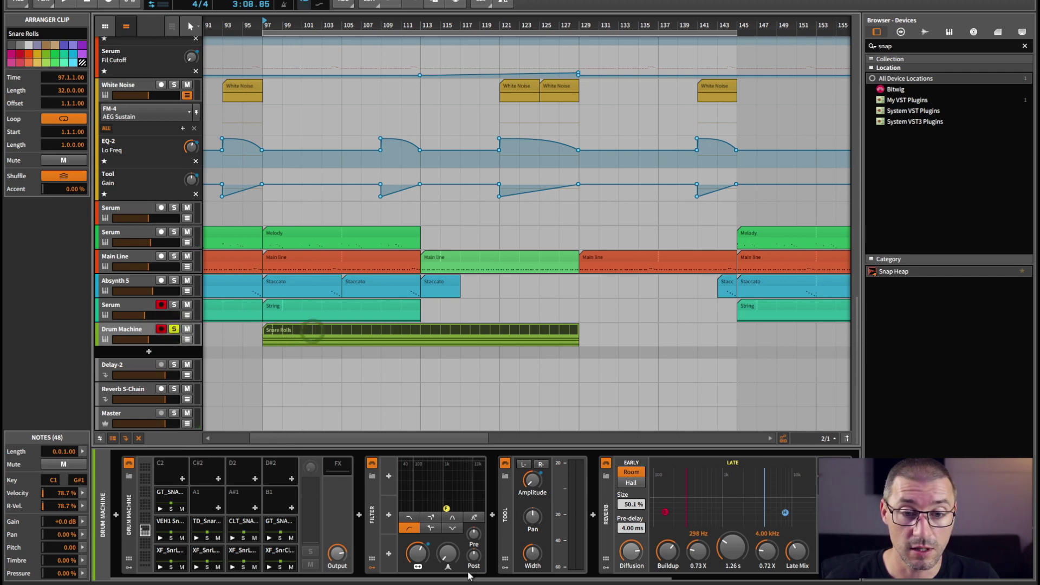
scroll(561, 546, "down", 5)
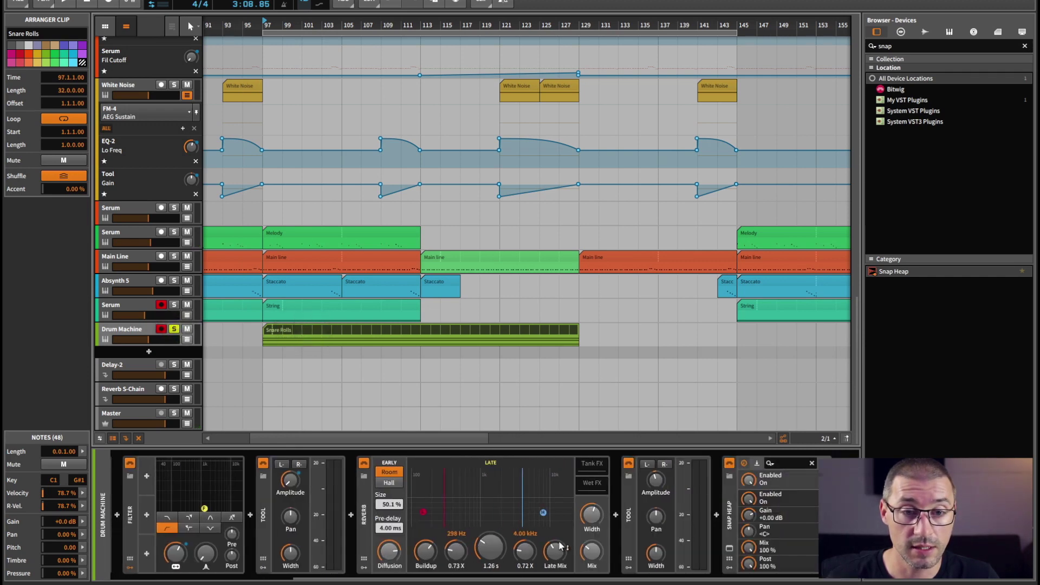
left_click(421, 335)
left_click(473, 336)
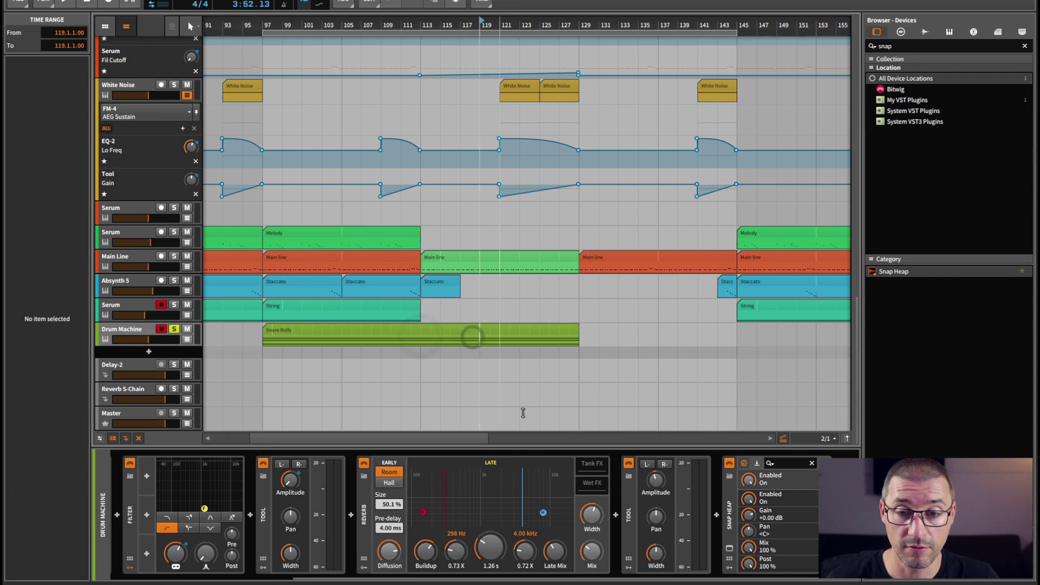
- Open the Drum Machine's Snap Heap window, move it up-left, and start the snare roll
left_click(729, 548)
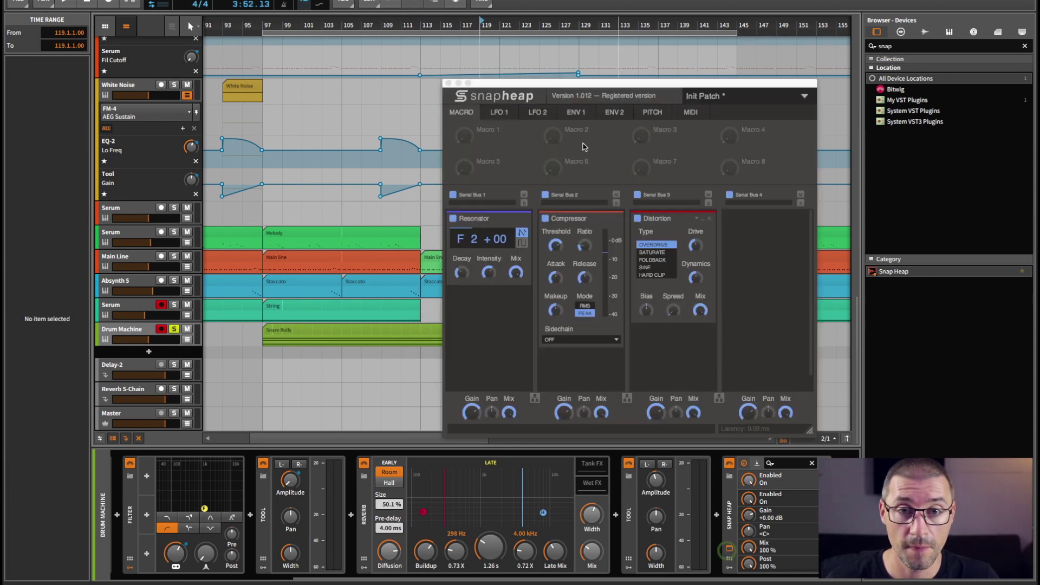
left_click_drag(632, 86, 498, 50)
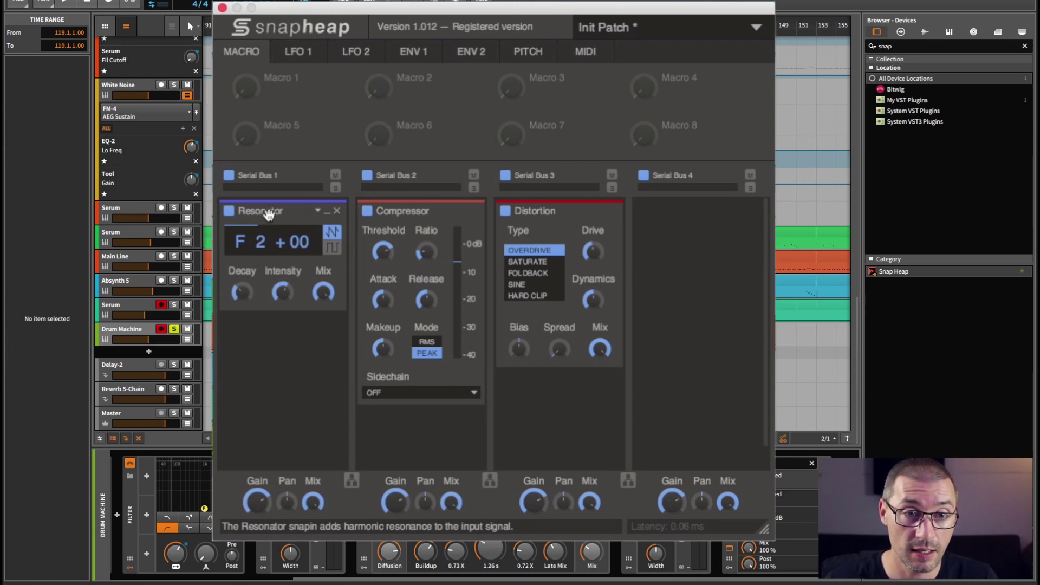
key("space")
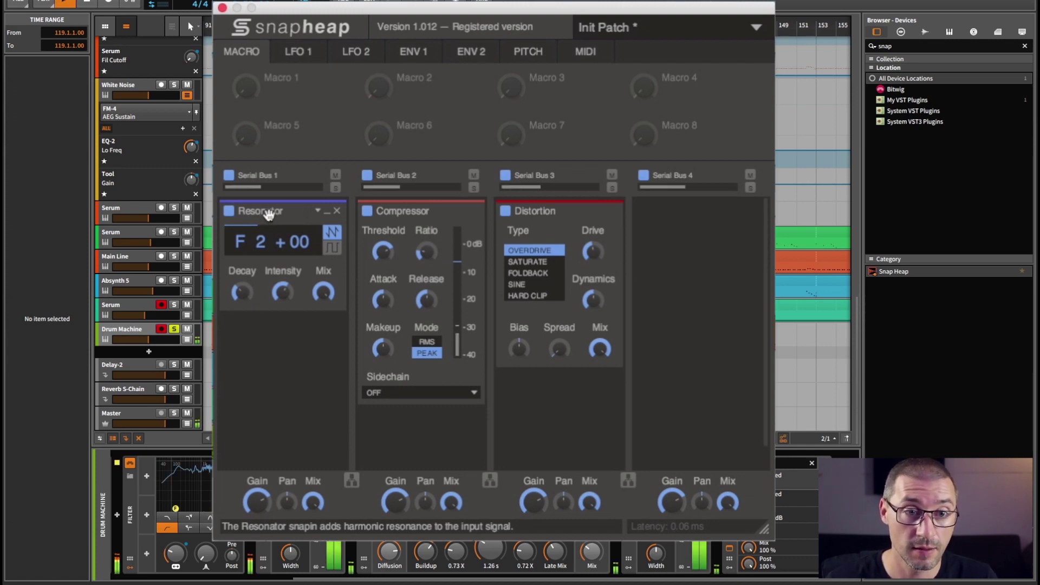
- Compare the Resonator bypassed and enabled, then raise the Distortion drive to about +16 dB
left_click(230, 212)
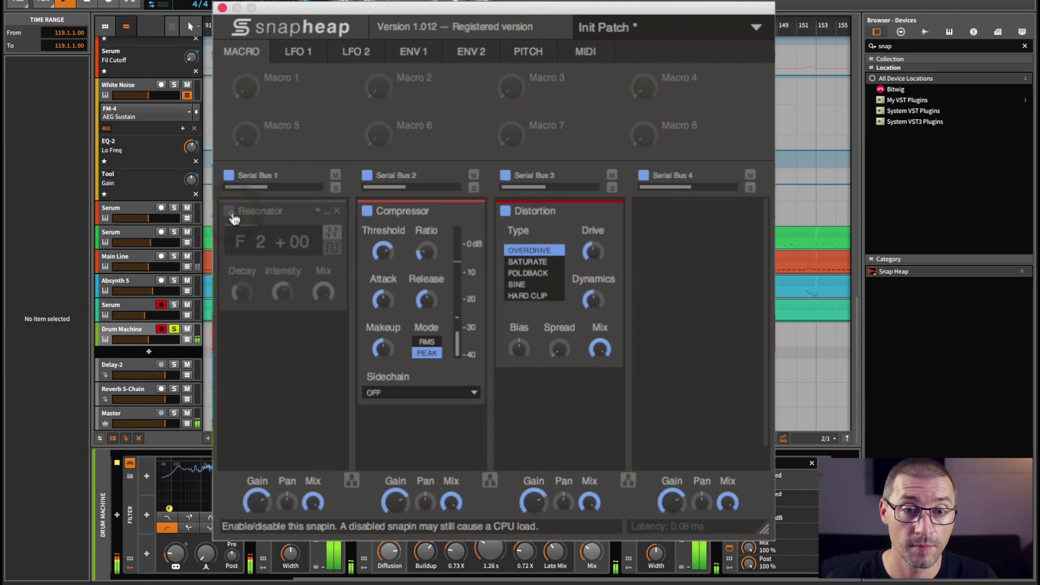
left_click(230, 211)
left_click(231, 212)
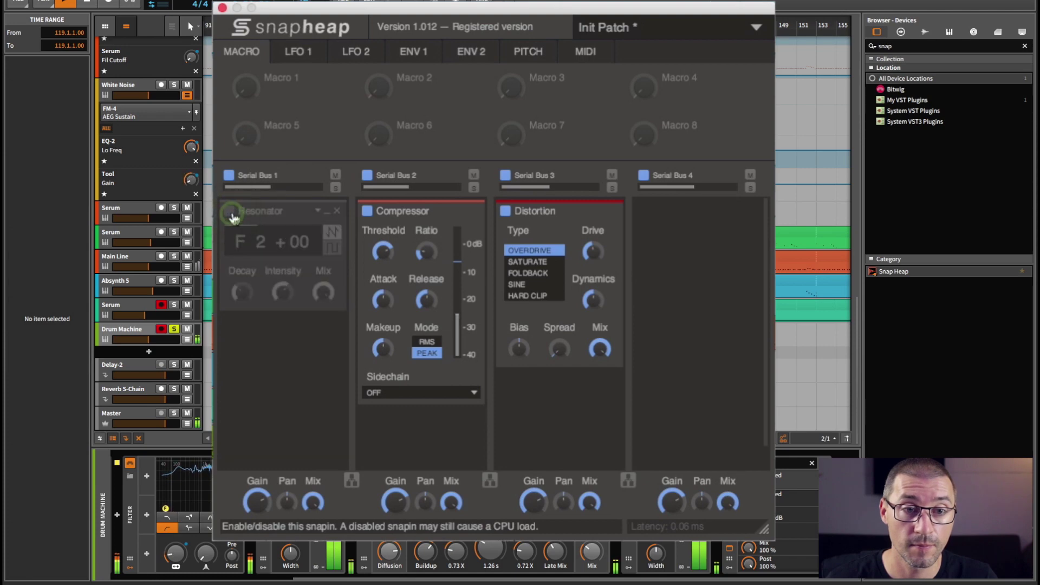
left_click(230, 213)
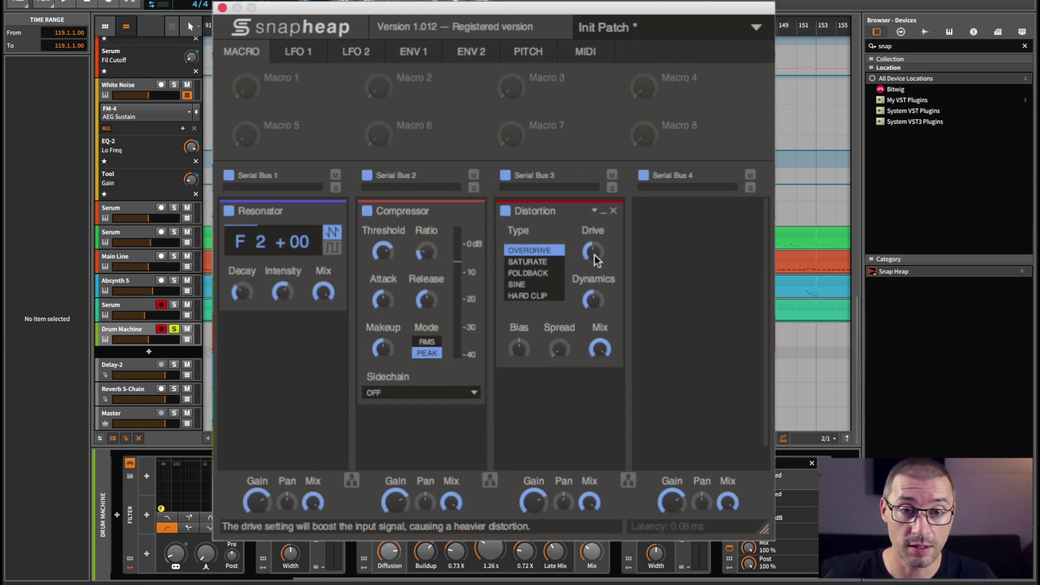
key("space")
left_click_drag(594, 255, 593, 228)
key("space")
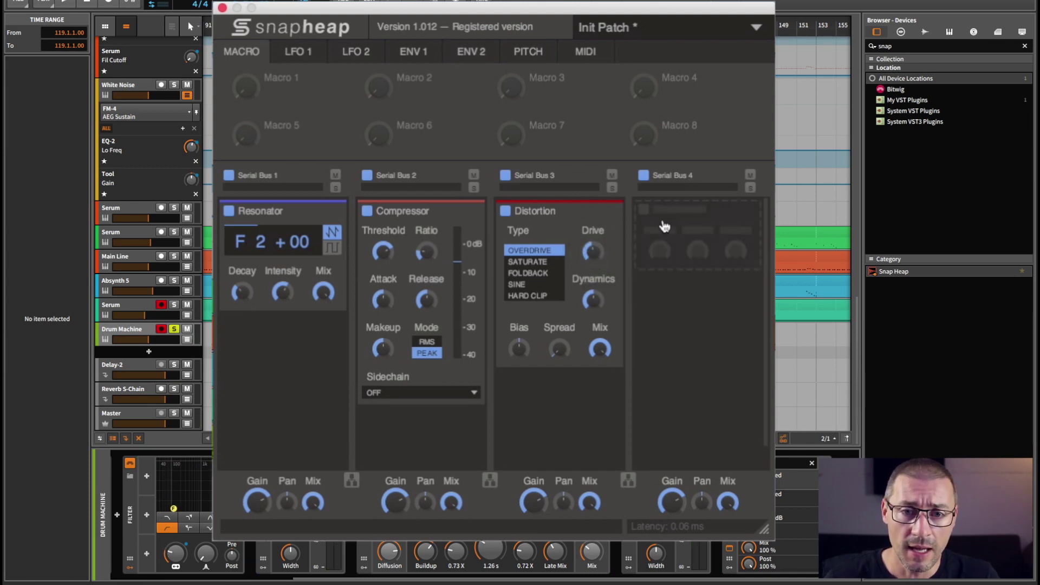
left_click(665, 226)
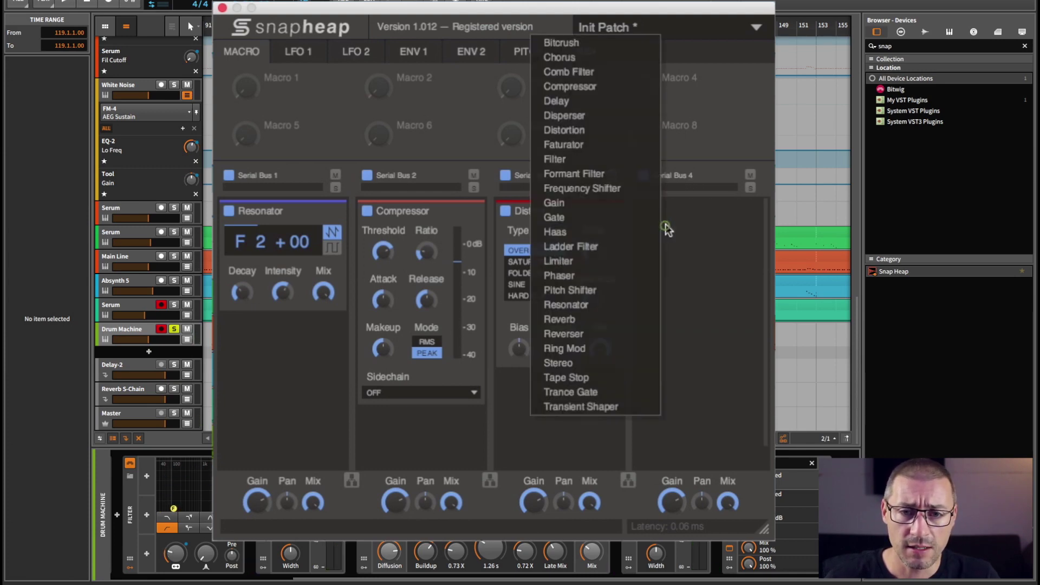
left_click(610, 122)
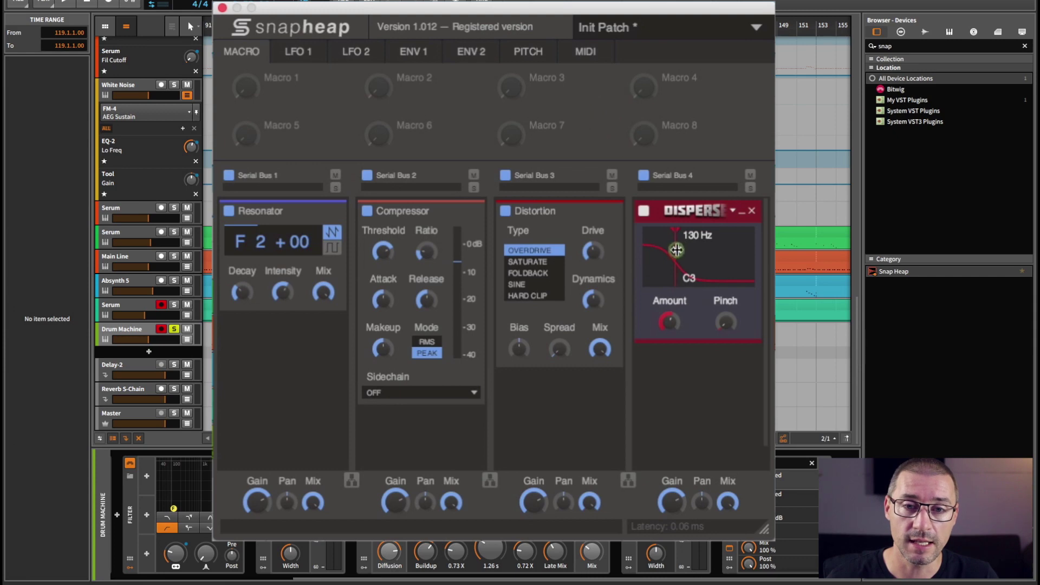
mouse_move(676, 250)
left_mouse_down()
mouse_move(739, 253)
mouse_move(664, 252)
mouse_move(737, 254)
mouse_move(673, 259)
mouse_move(702, 266)
mouse_move(680, 264)
left_mouse_up()
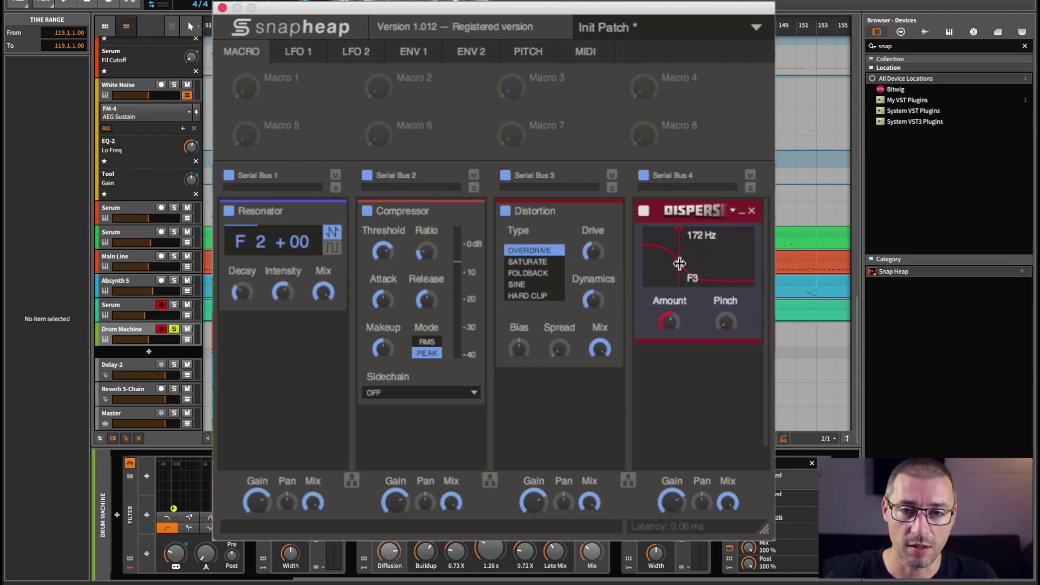
key("space")
left_click_drag(680, 264, 717, 277)
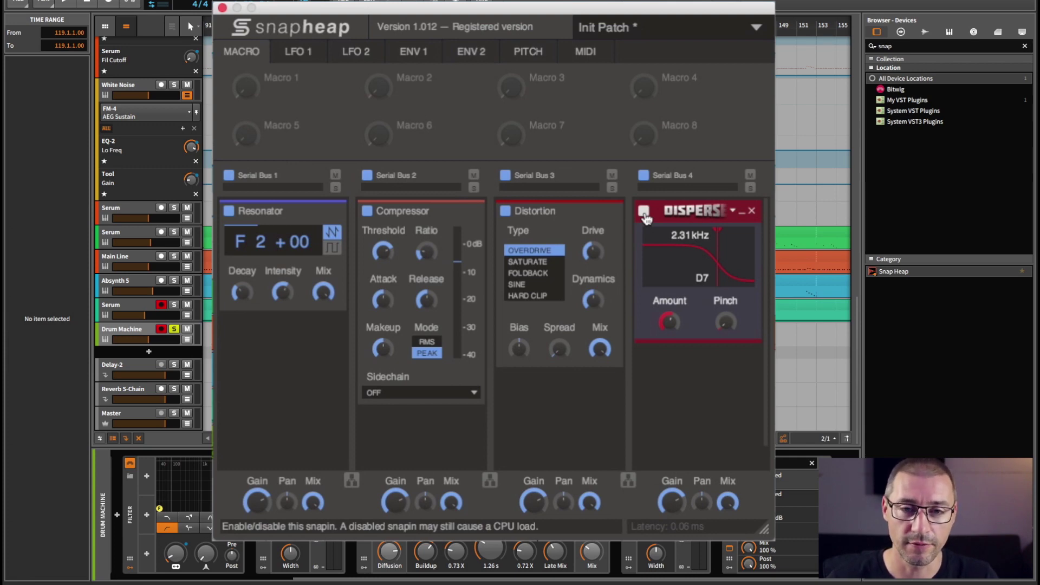
- Replace the Disperser in Serial Bus 4 with a Formant Filter
left_click(751, 210)
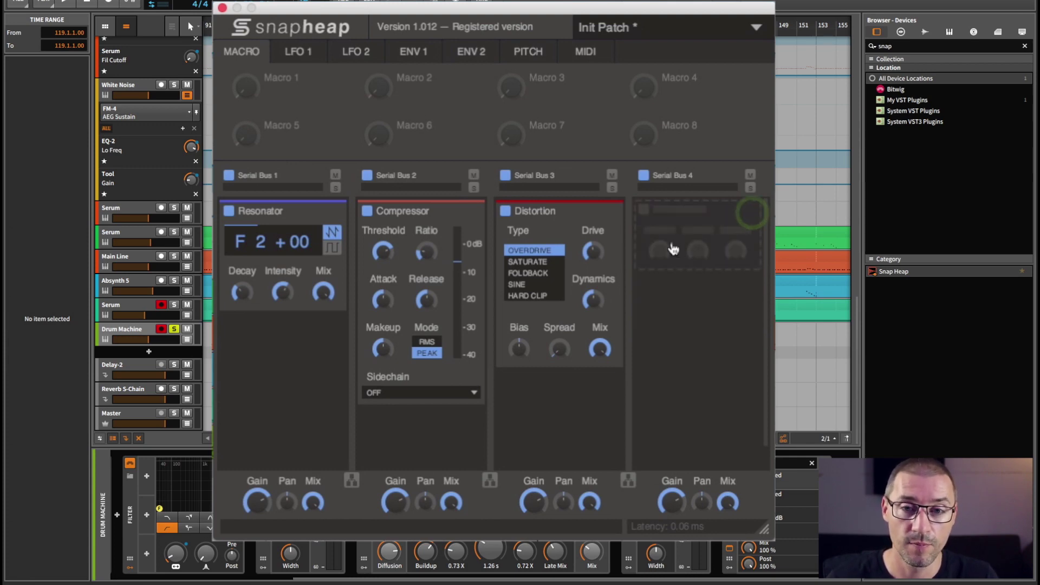
left_click(672, 245)
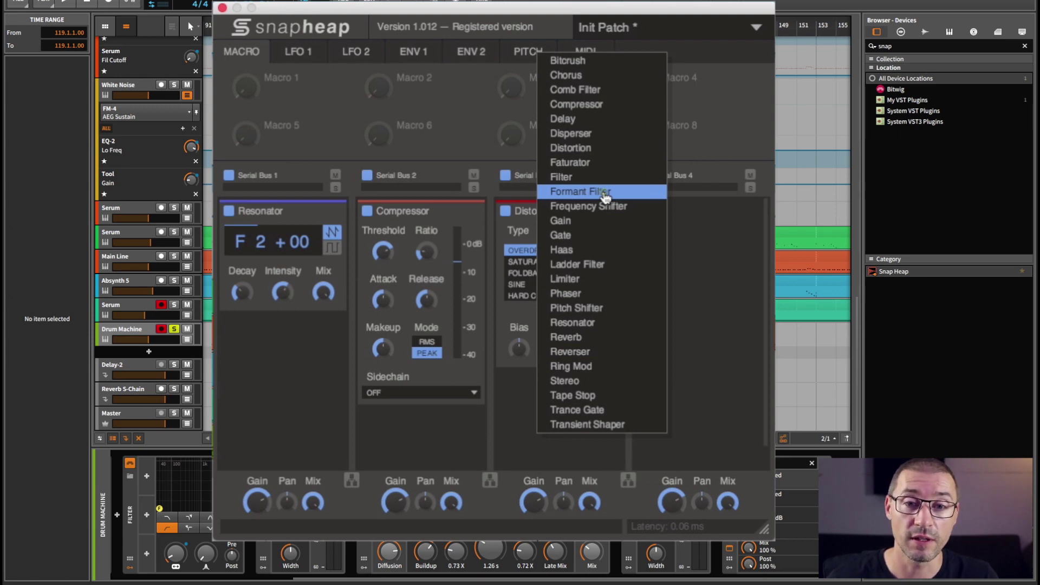
left_click(605, 193)
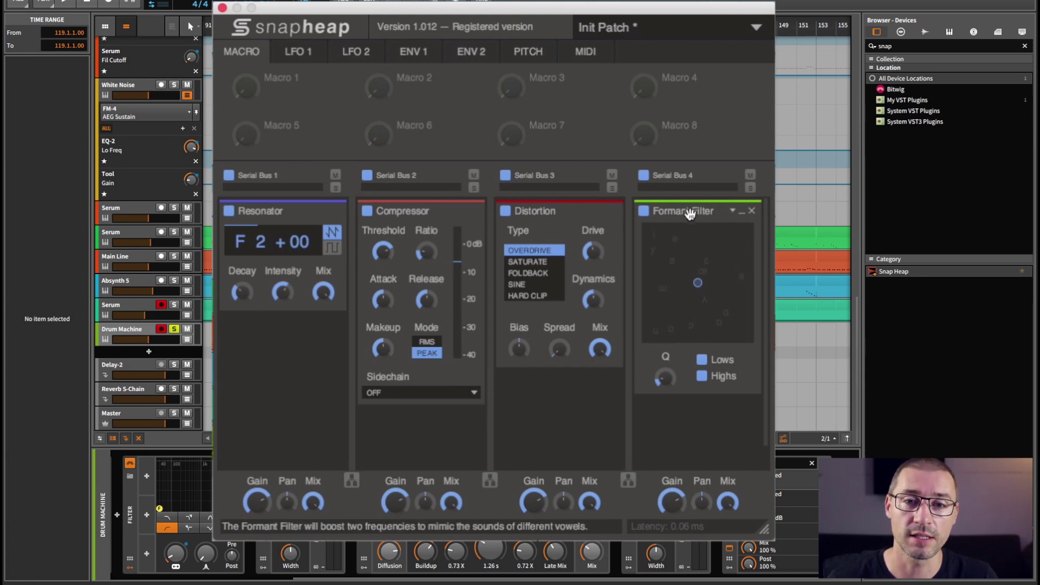
- Remove the Formant Filter, leaving Serial Bus 4 empty
left_click(751, 216)
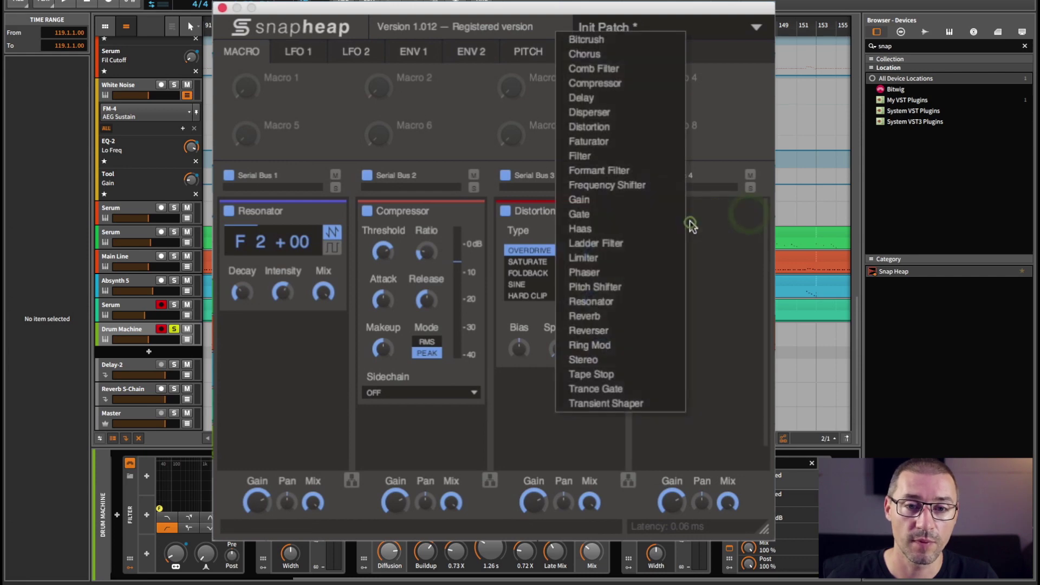
left_click(691, 223)
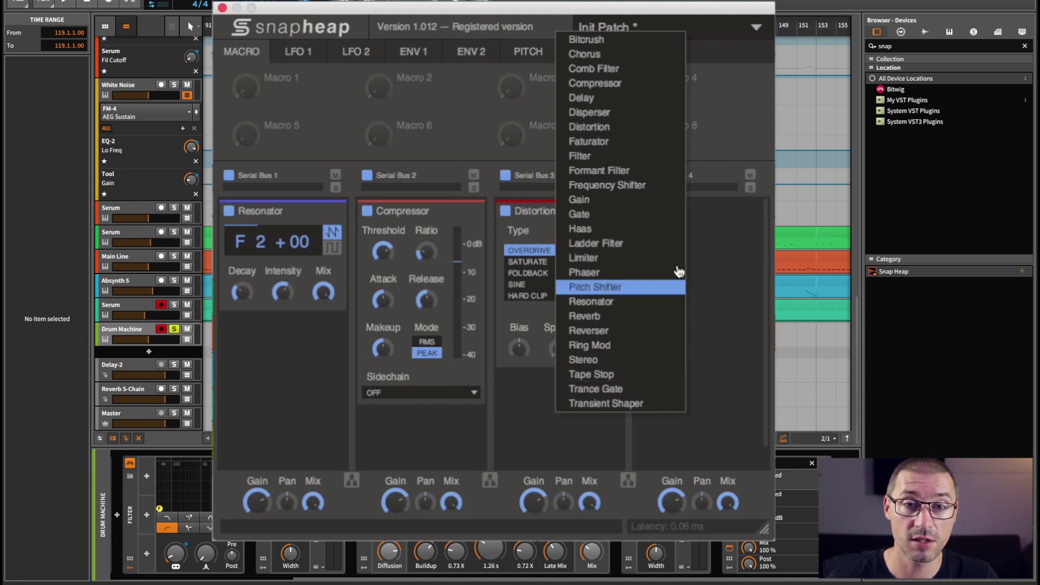
left_click(697, 286)
- Close the Snap Heap window, select the Melody clip, and set playback start at bar 105 on String
left_click(262, 7)
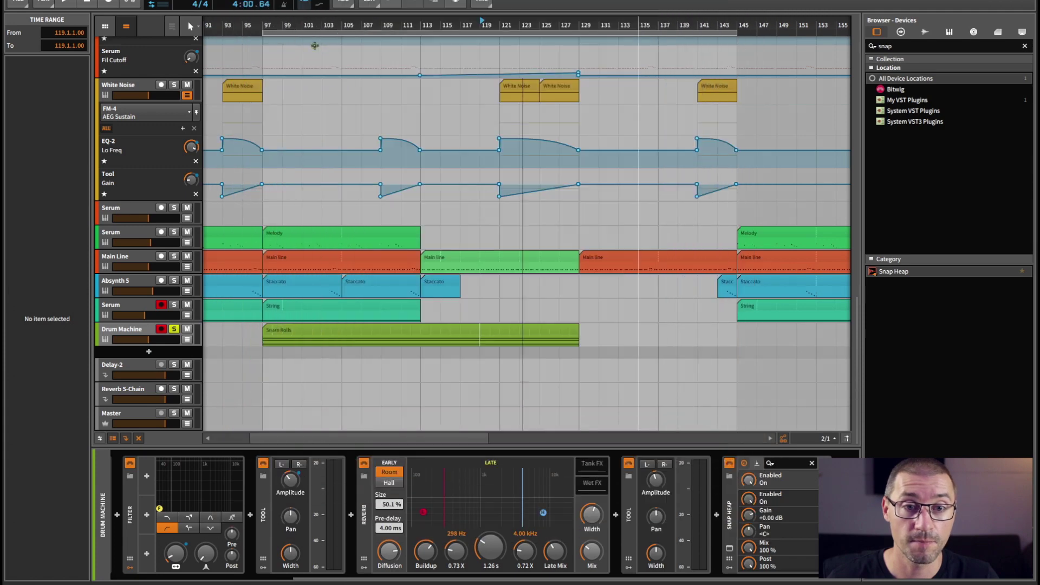
left_click(371, 232)
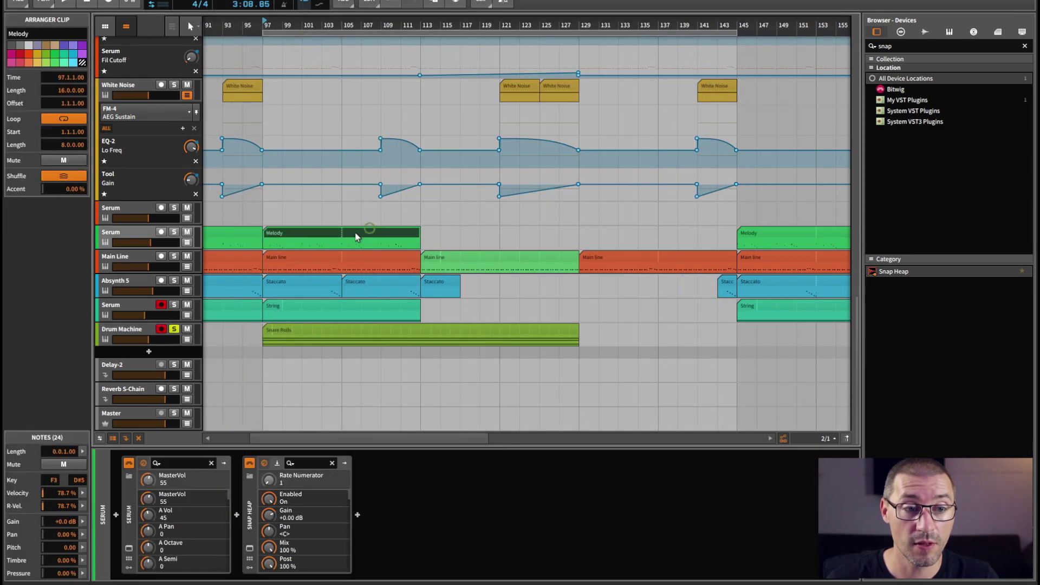
left_click(340, 311)
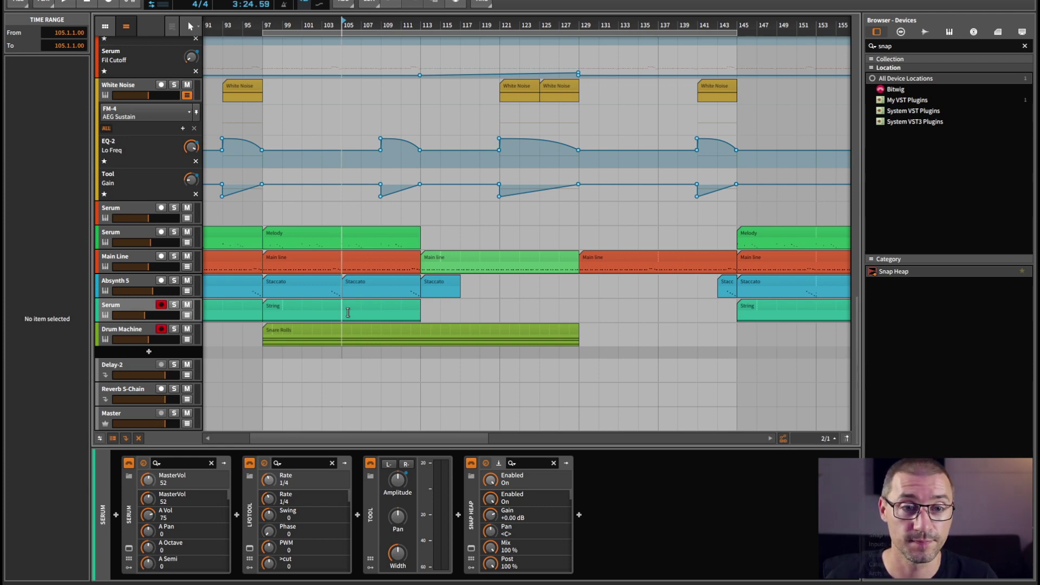
key("space")
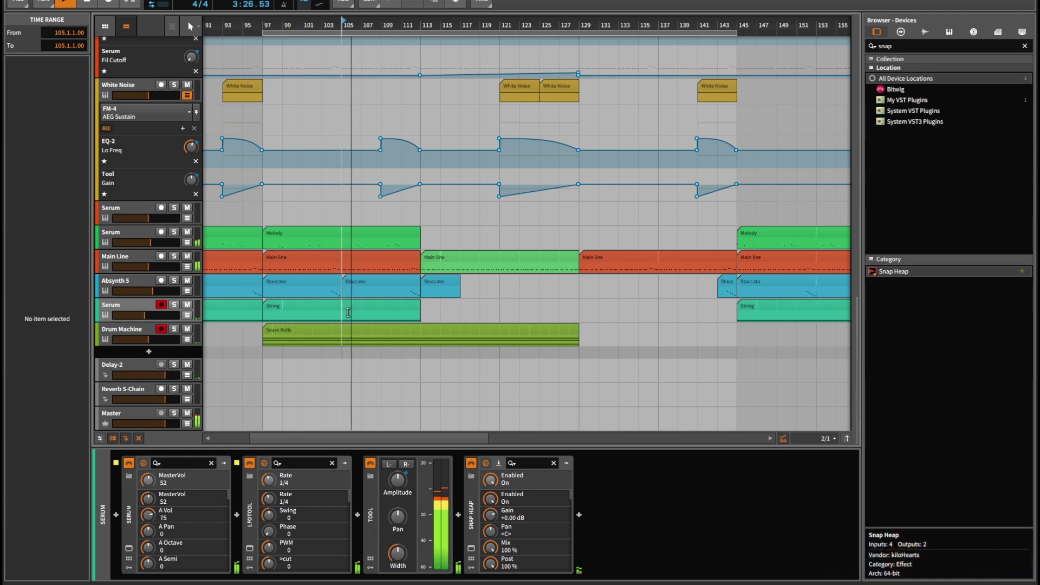